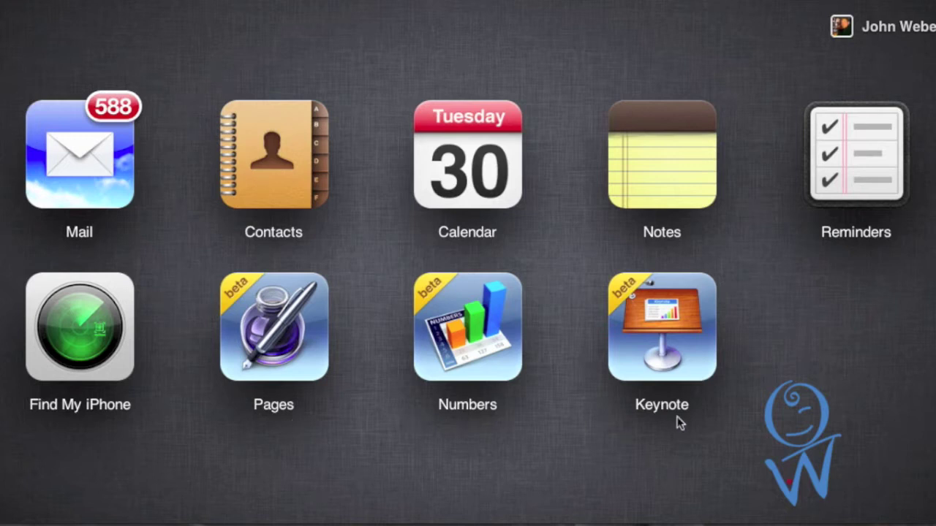
Open Pages for iCloud and continue past its welcome screen.
left_click(285, 334)
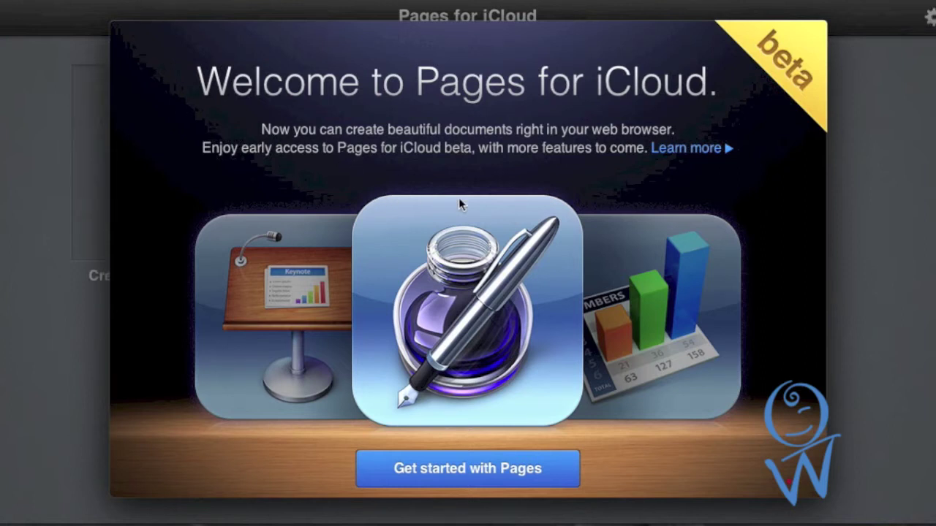
left_click(477, 468)
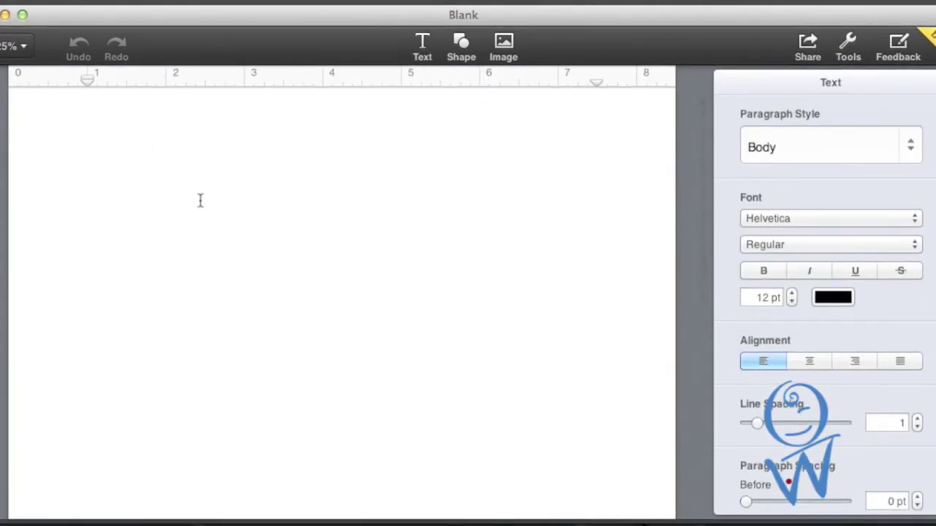
Write the opening paragraph "This is the new iCloud Pages webapp. How does it fare when compared to the Skydrive Word webapp?".
type("This ")
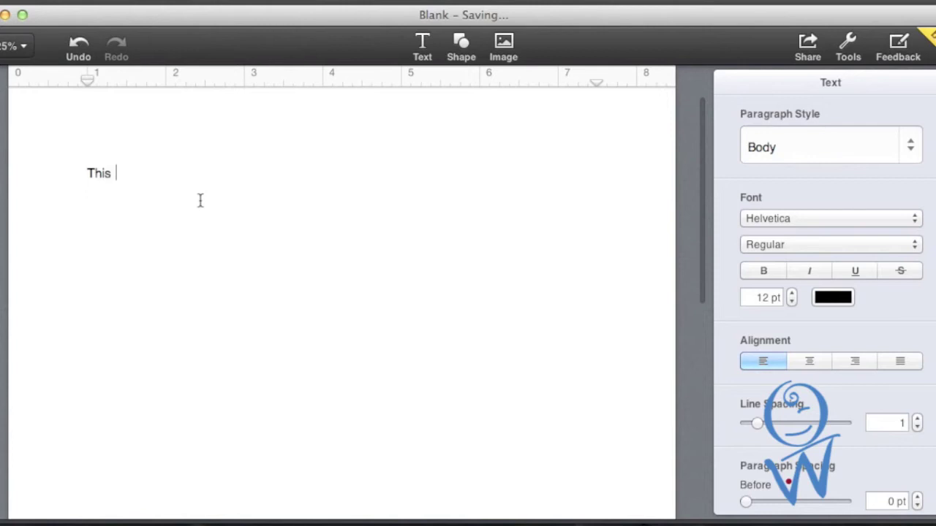
type("is the new ")
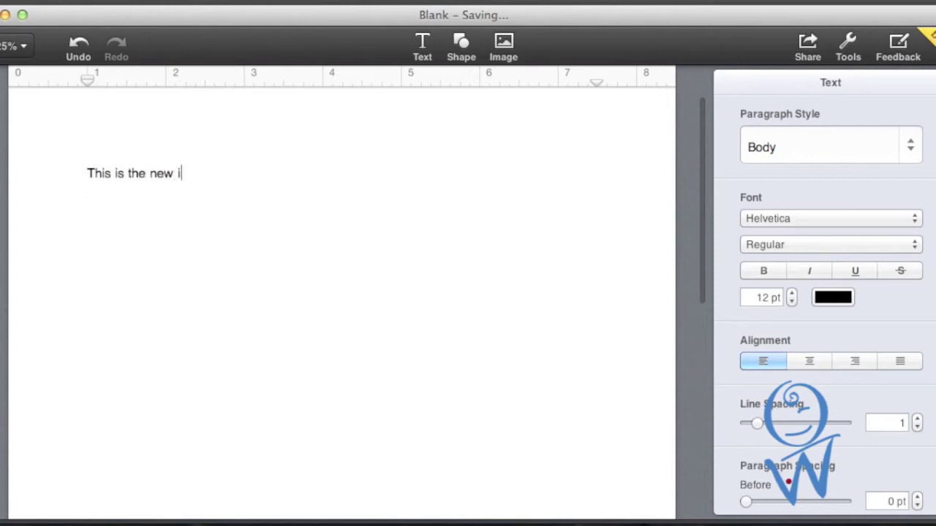
type("iCloud Pa")
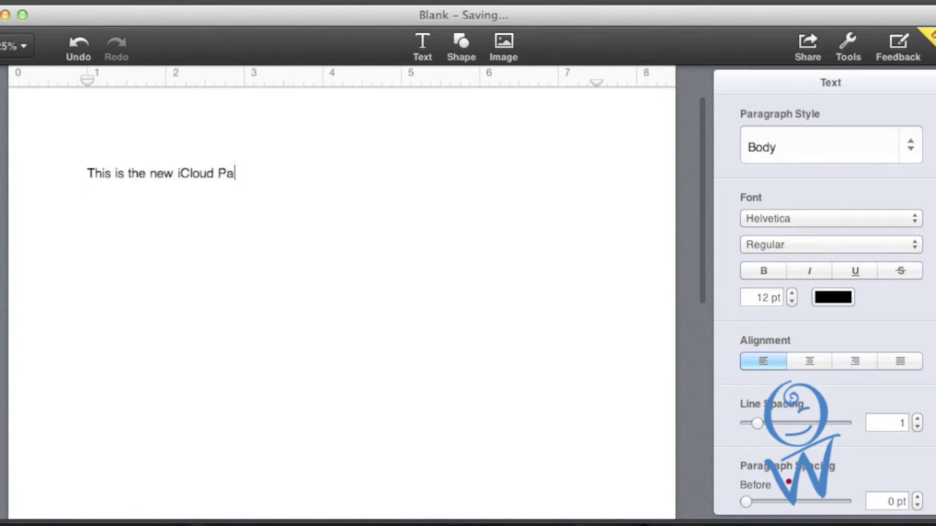
type("ges webapp.")
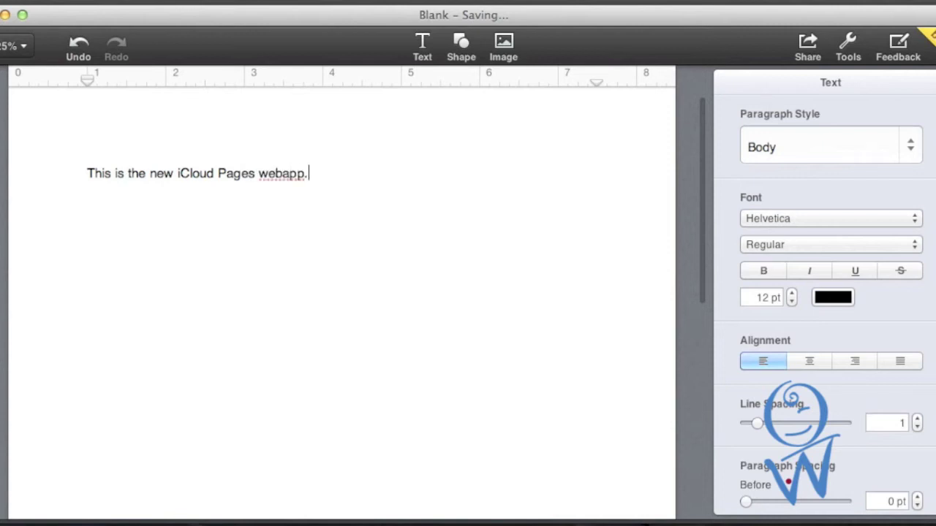
type("  How doe")
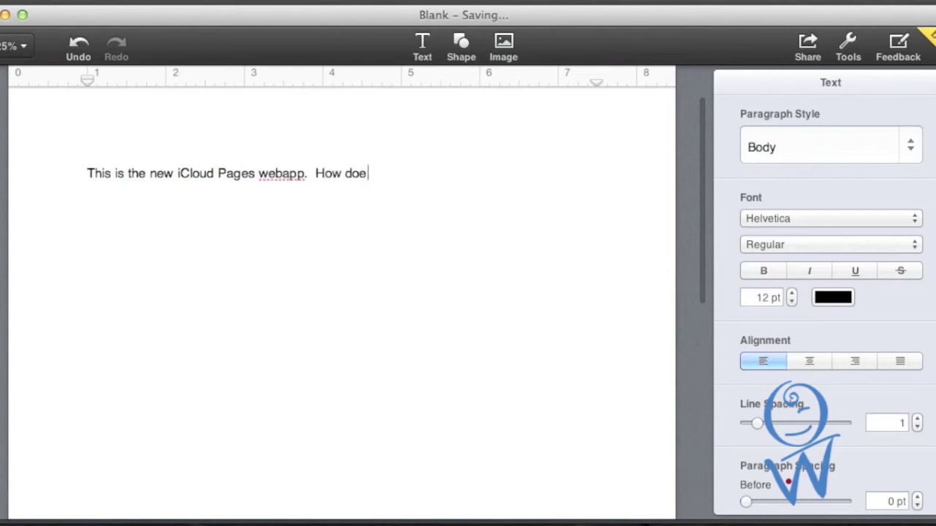
type("s it fare whe")
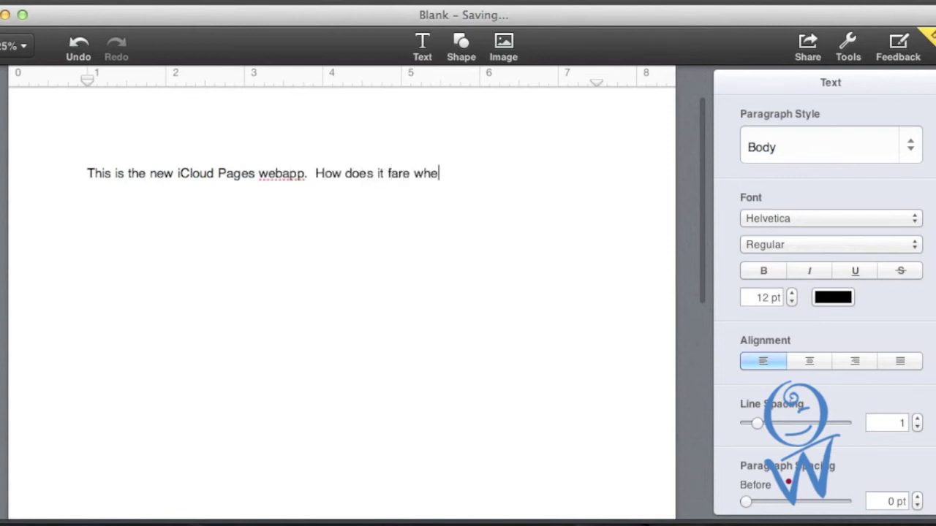
type("n compared to the ")
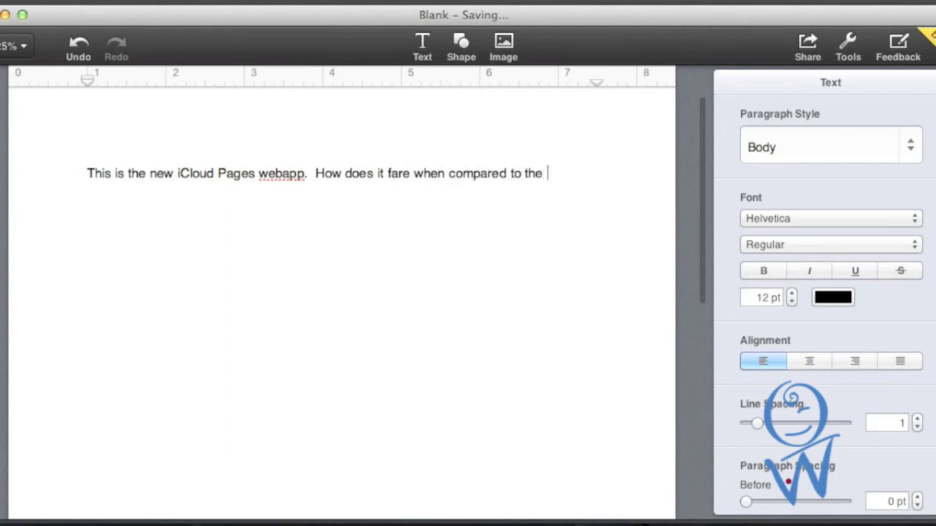
type("Skydrive W")
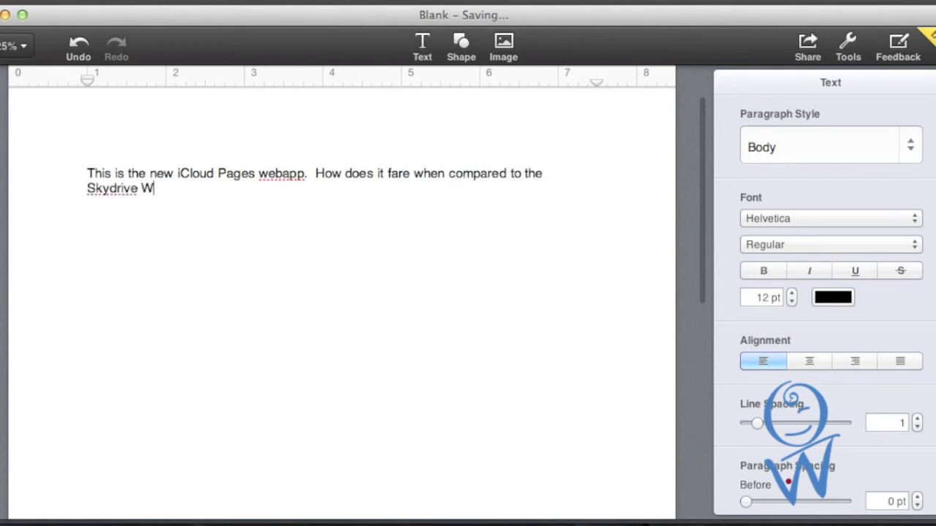
type("ord W")
key("BackSpace")
type("webapp?  ")
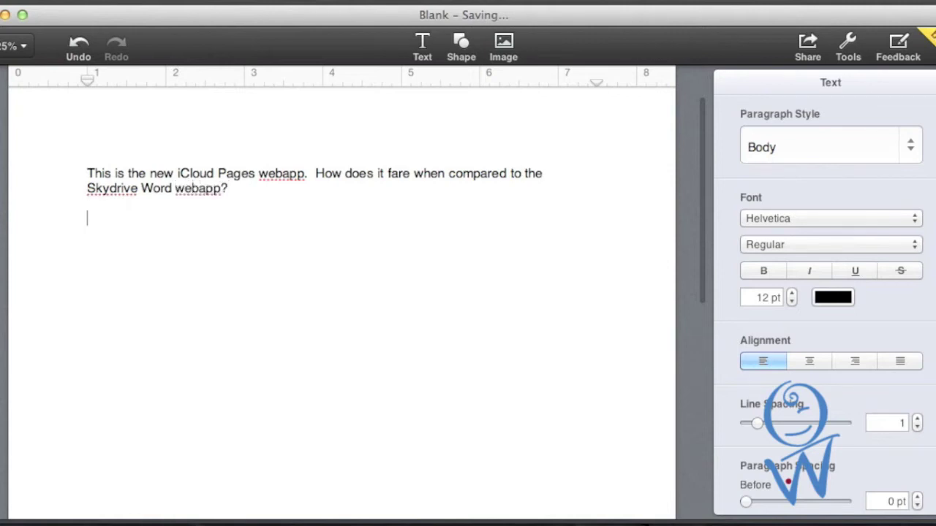
Write a second paragraph reading "This is pretty responsive. So hello e'er one!".
type("This is pretty resp")
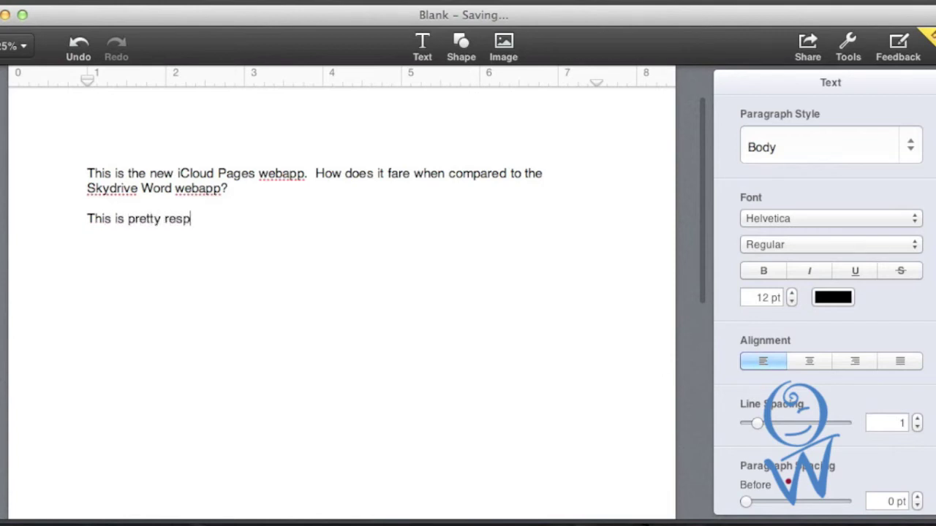
type("onsive.  So hello e'er one!")
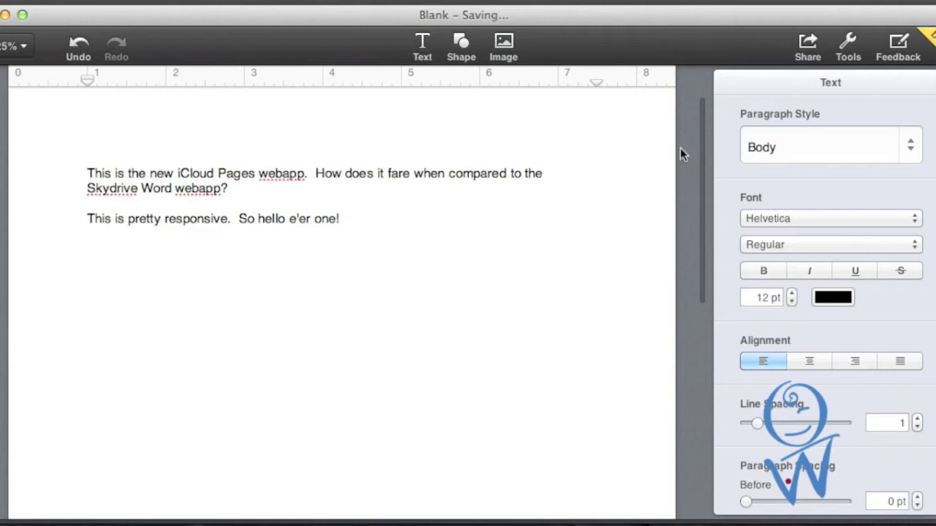
Examine the text formatting options, including the available paragraph styles, fonts, spacing settings and list styles.
left_click(846, 152)
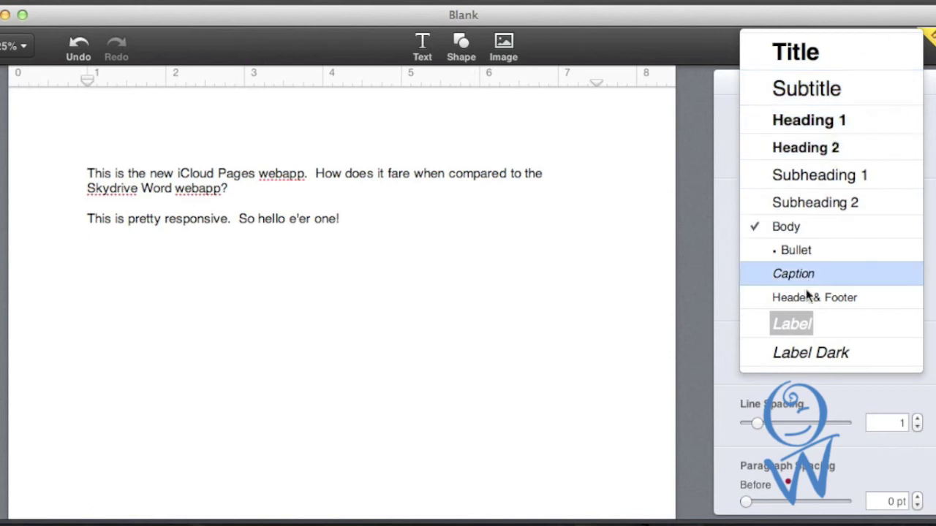
left_click(732, 371)
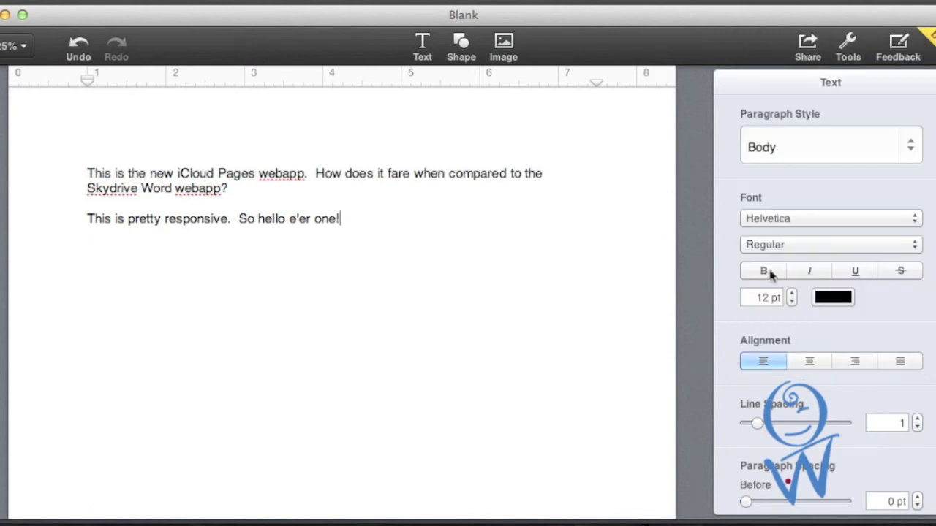
left_click(832, 220)
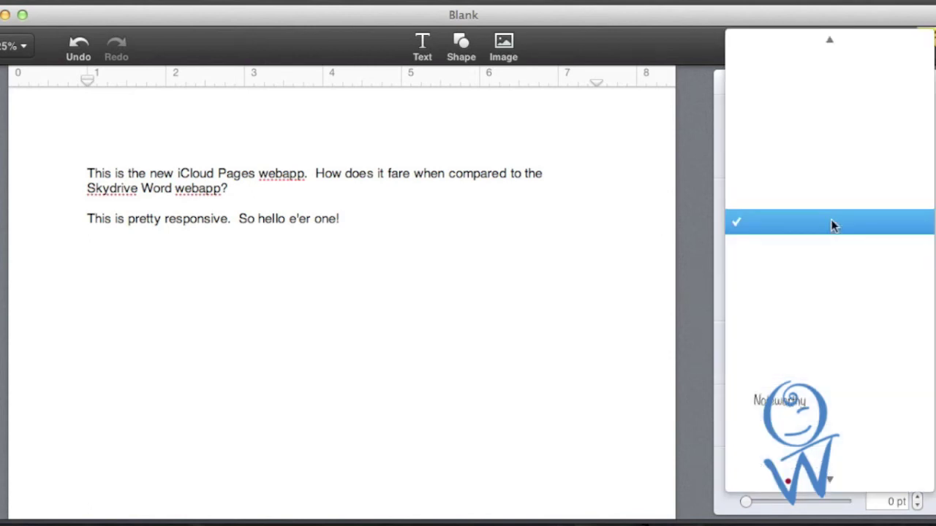
left_click(702, 254)
scroll(763, 265, "down", 2)
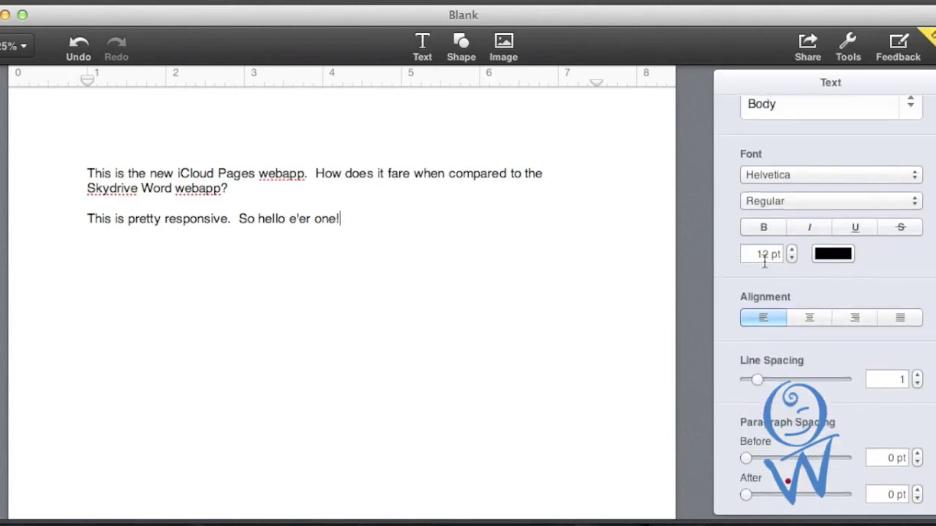
scroll(763, 265, "down", 2)
scroll(780, 333, "down", 4)
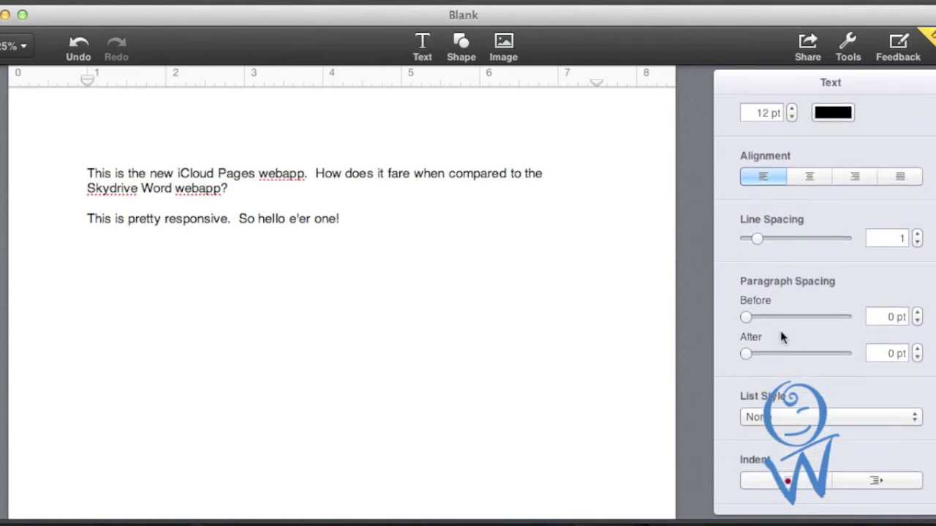
left_click(788, 415)
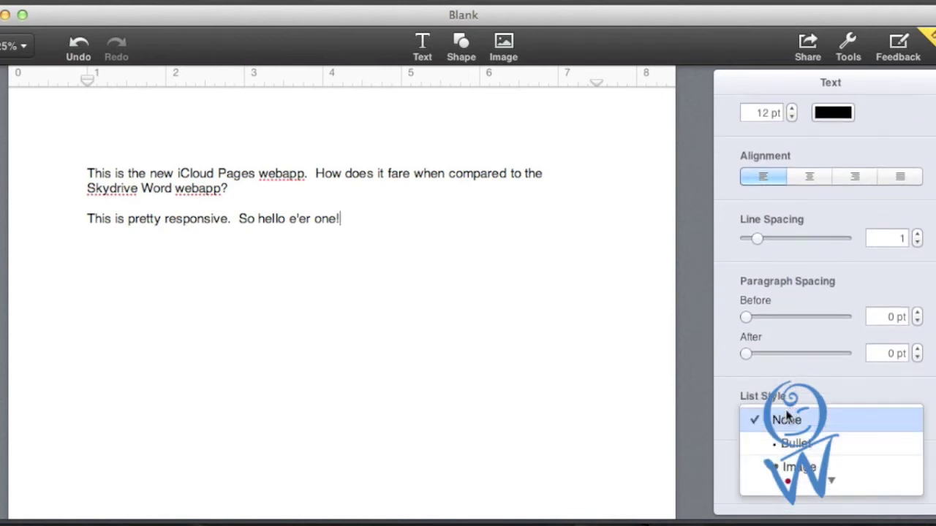
mouse_move(802, 486)
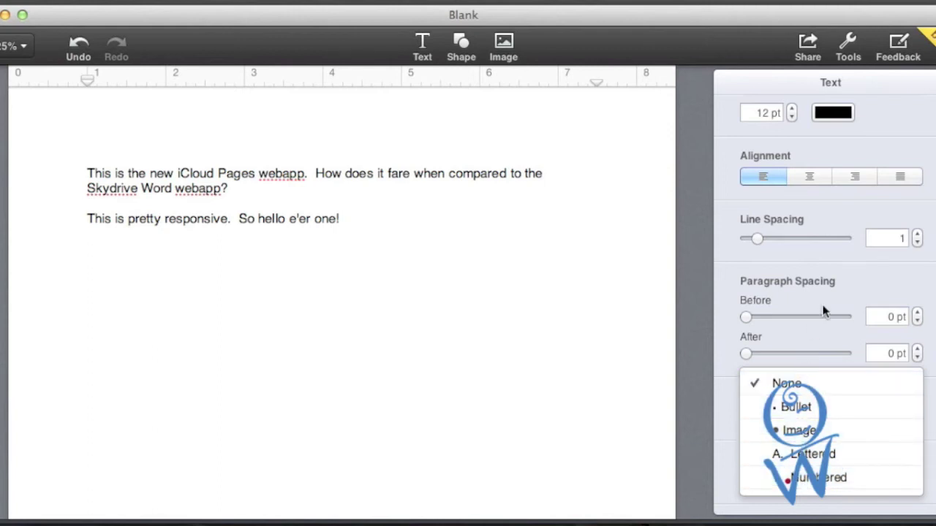
left_click(851, 278)
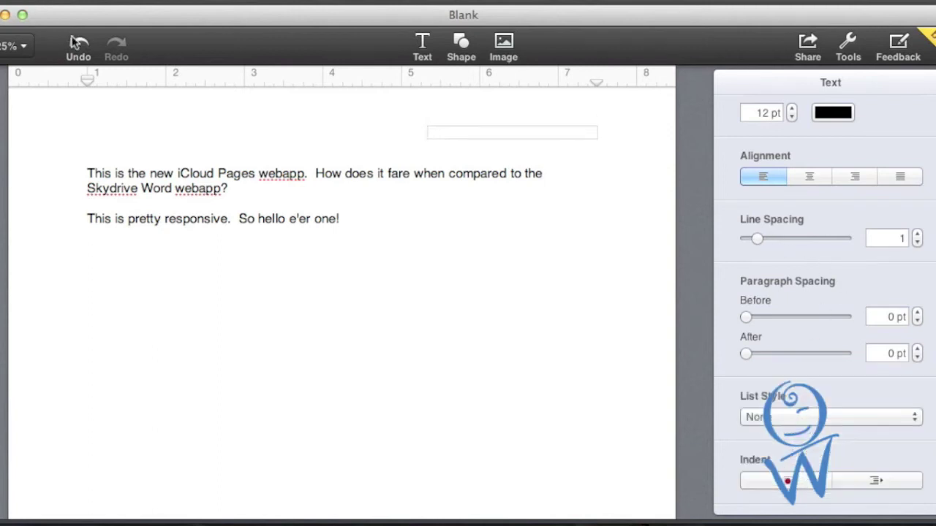
left_click(11, 173)
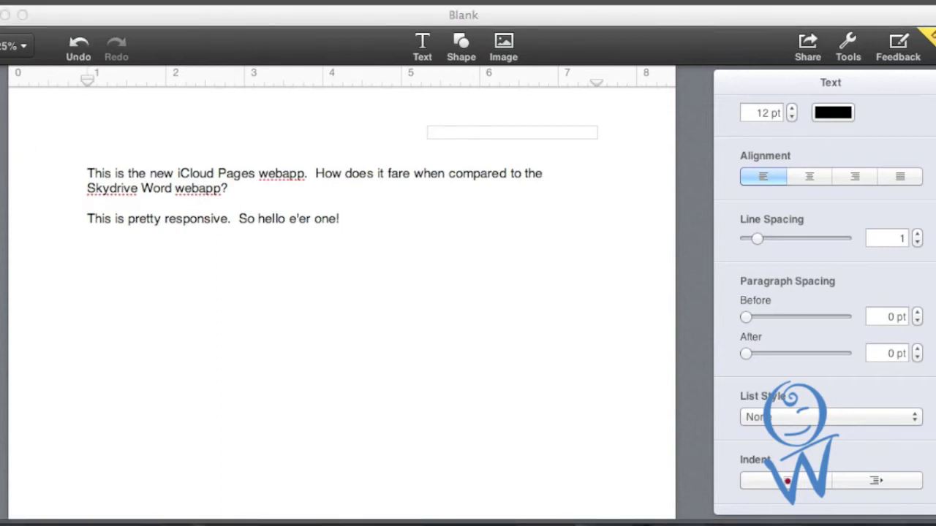
Insert a text box just beneath the second paragraph and replace its placeholder text with "Nifty".
left_click(431, 56)
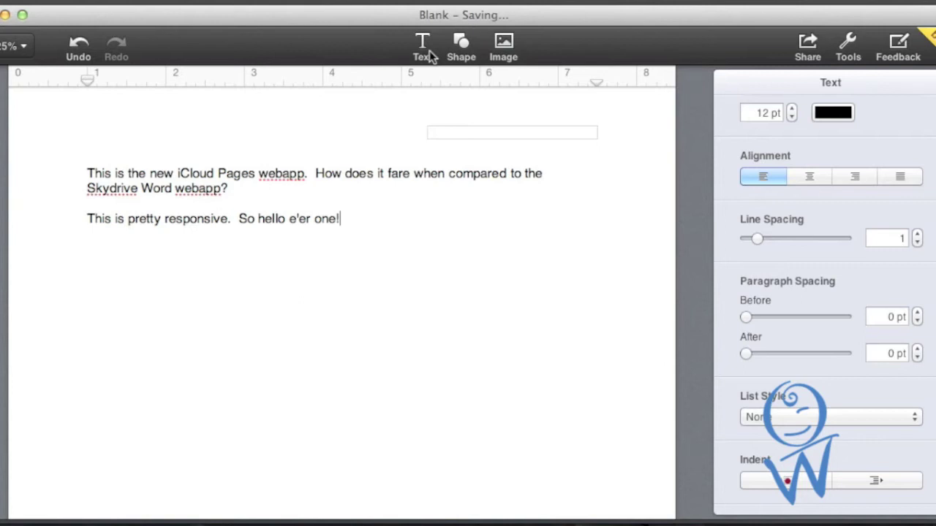
left_click(431, 57)
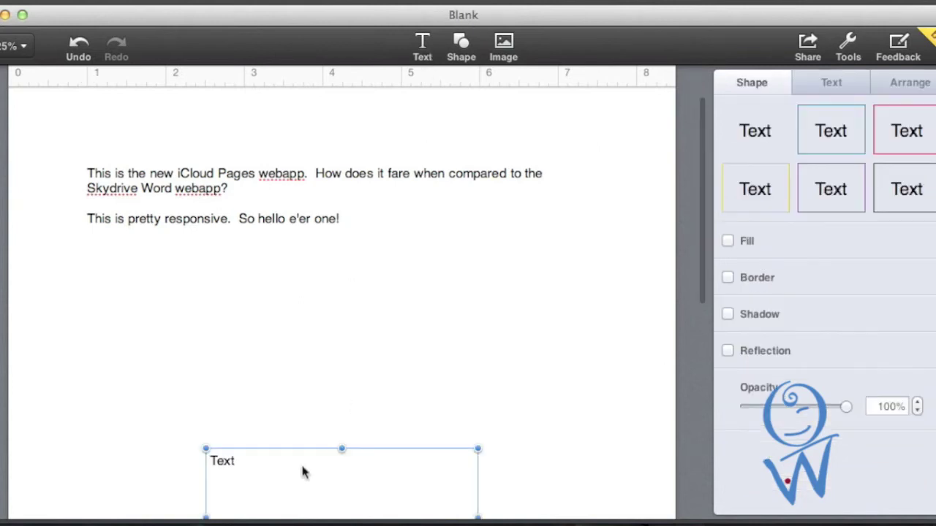
left_click_drag(305, 472, 259, 261)
double_click(258, 261)
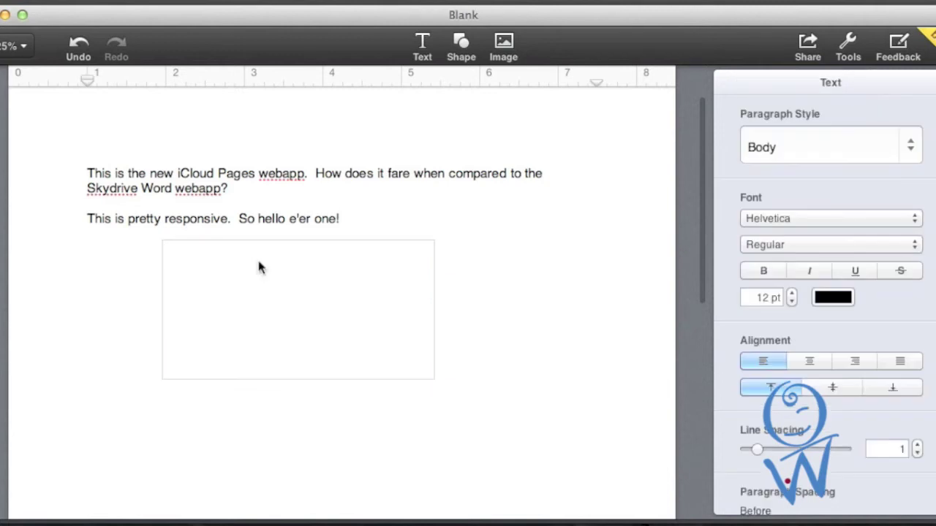
type("Nifty")
left_click(595, 213)
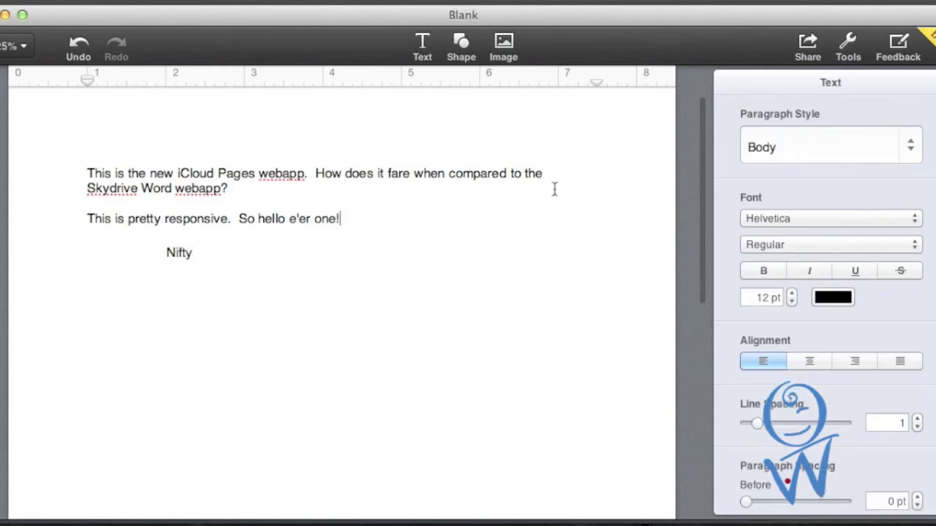
Insert a green right-pointing arrow shape and place it just below the "Nifty" text box.
left_click(457, 53)
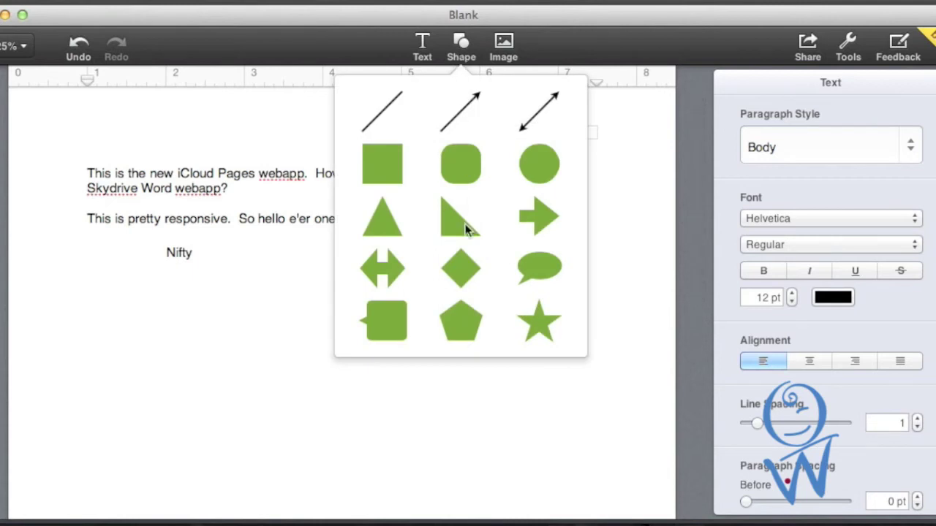
left_click(543, 222)
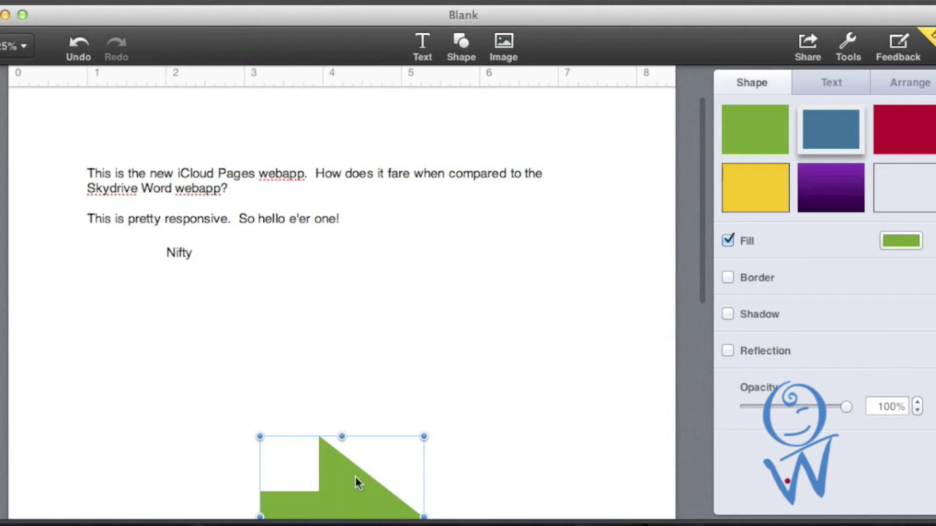
left_click_drag(355, 482, 289, 326)
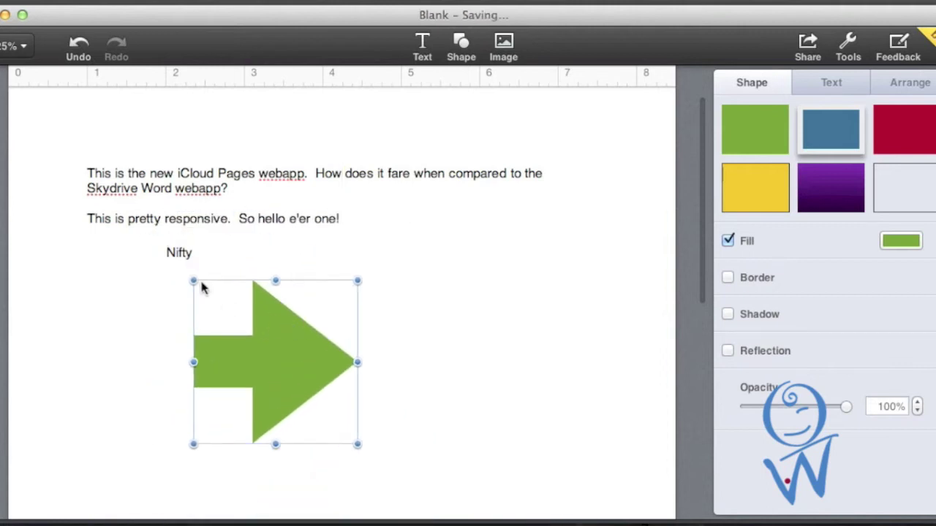
Resize the green arrow from its lower-left and upper-left corners so it is clearly wider than tall.
scroll(189, 278, "down", 2)
scroll(190, 277, "down", 2)
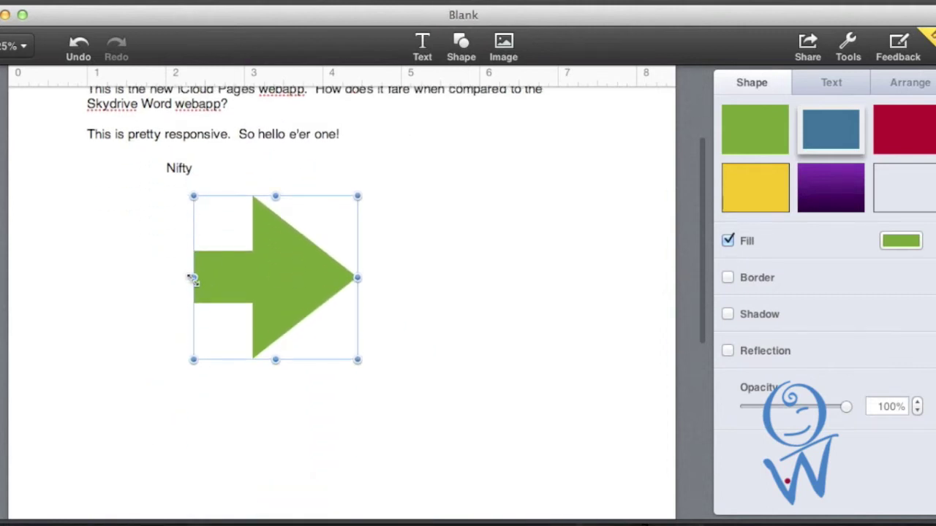
right_click(192, 361)
left_click_drag(193, 360, 175, 305)
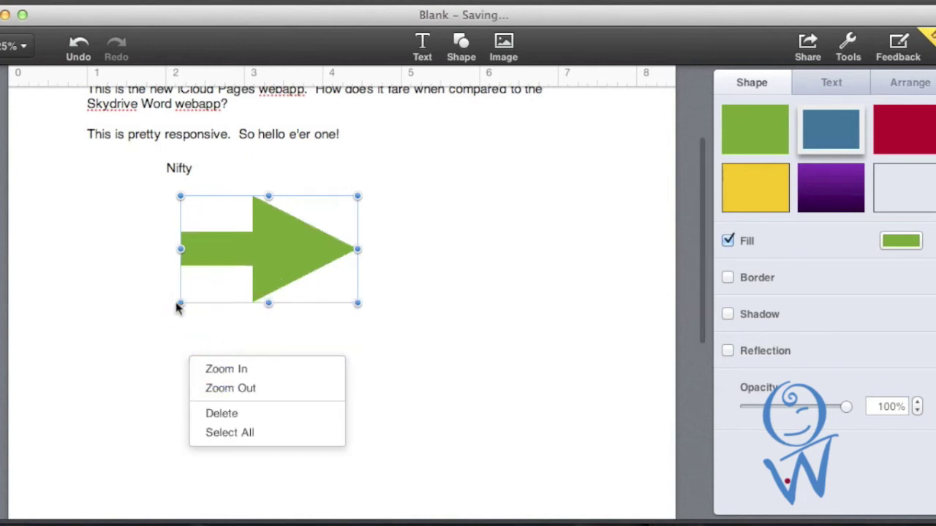
left_click(362, 307)
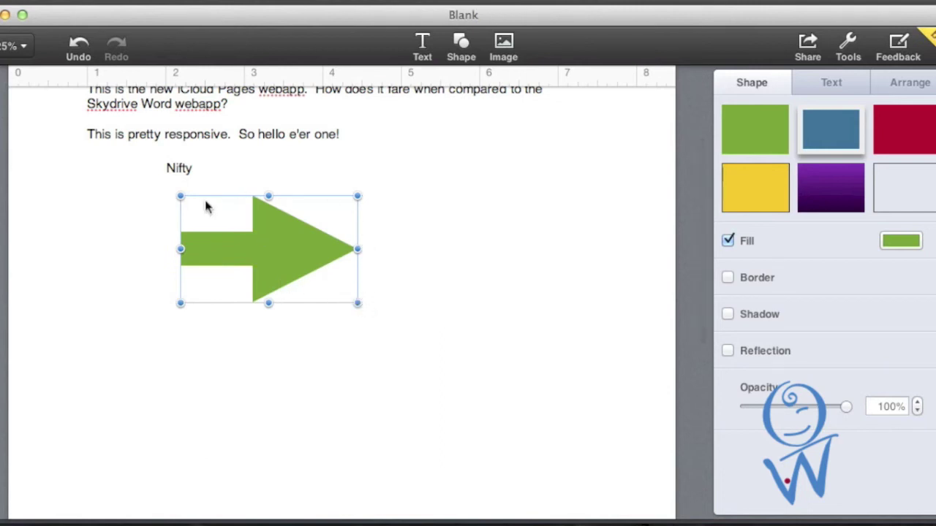
left_click_drag(180, 196, 203, 200)
Move the green arrow up onto the two body paragraphs, over the "Nifty" text box.
right_click(280, 261)
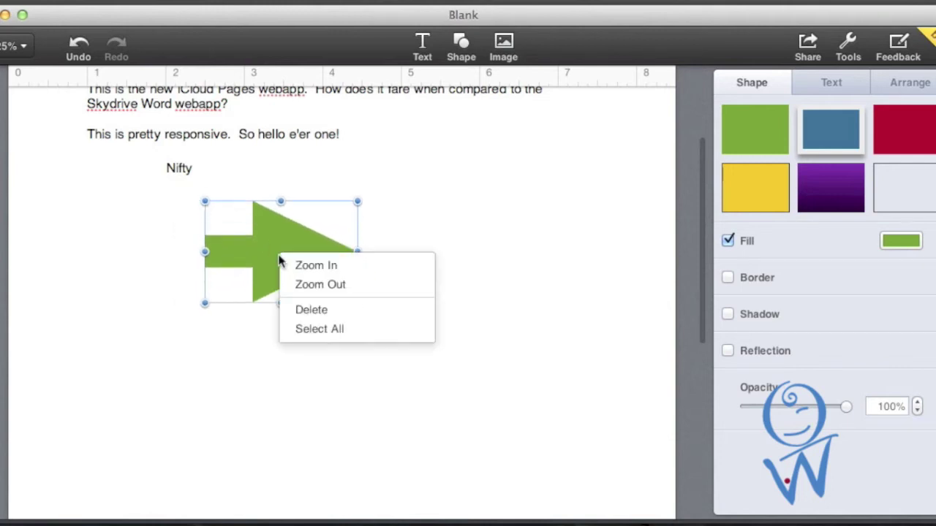
left_click(253, 398)
left_click_drag(296, 269, 244, 179)
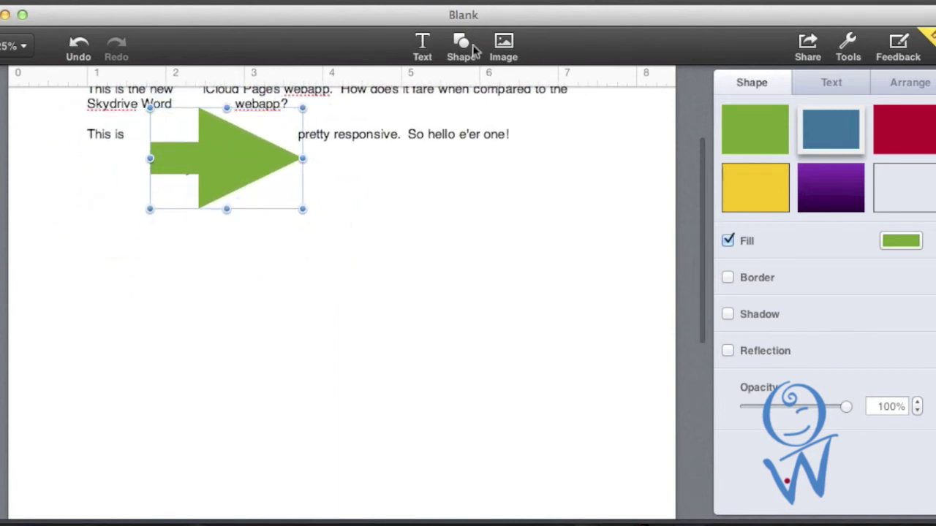
Insert the image cheap-pleasant-hill-smog-check-coupon.PNG, try it just beneath the second paragraph, and delete it.
left_click(503, 48)
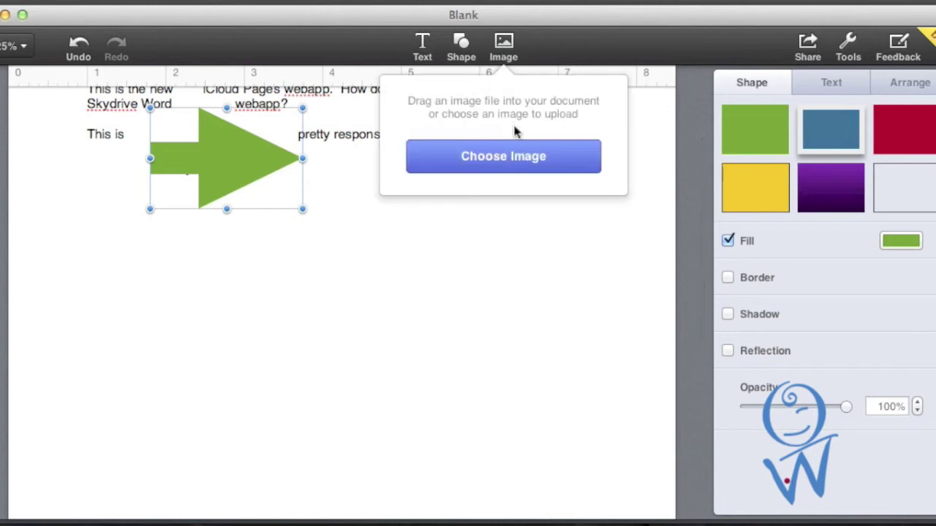
left_click(518, 155)
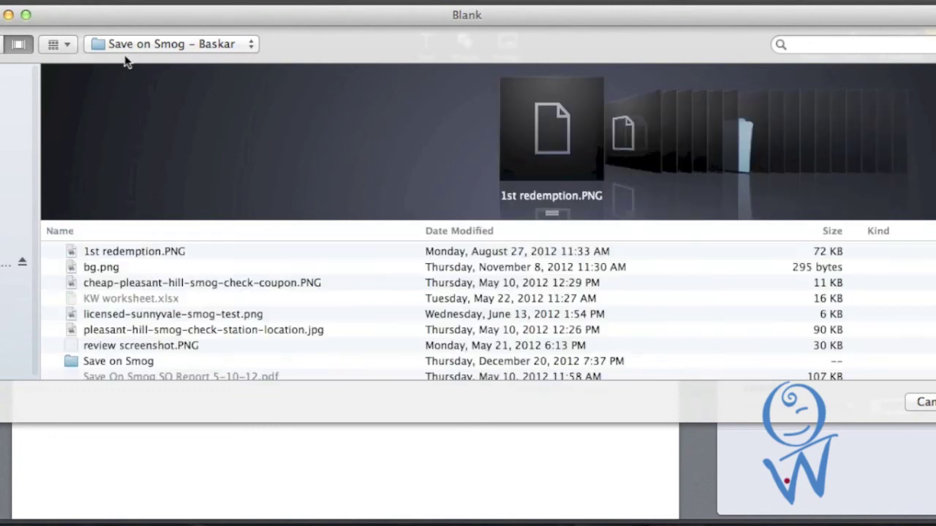
double_click(141, 285)
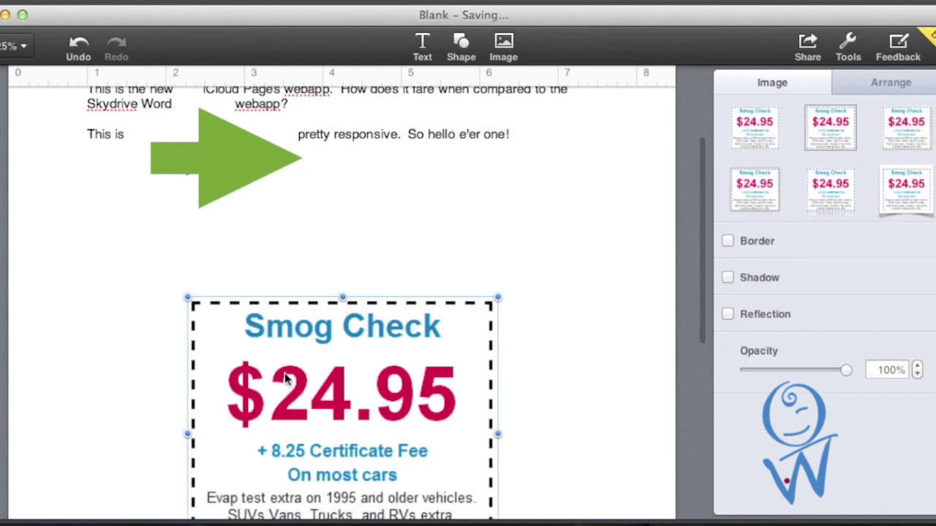
left_click_drag(287, 376, 429, 245)
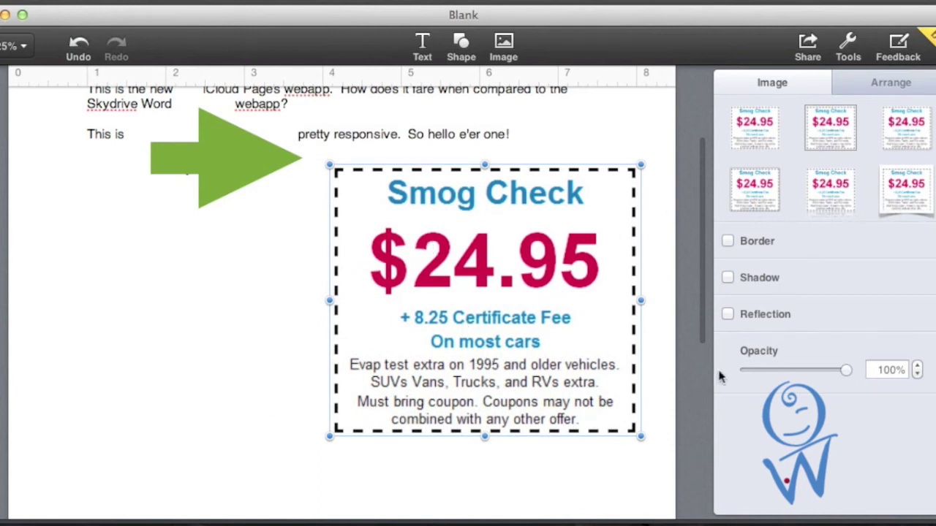
key("Delete")
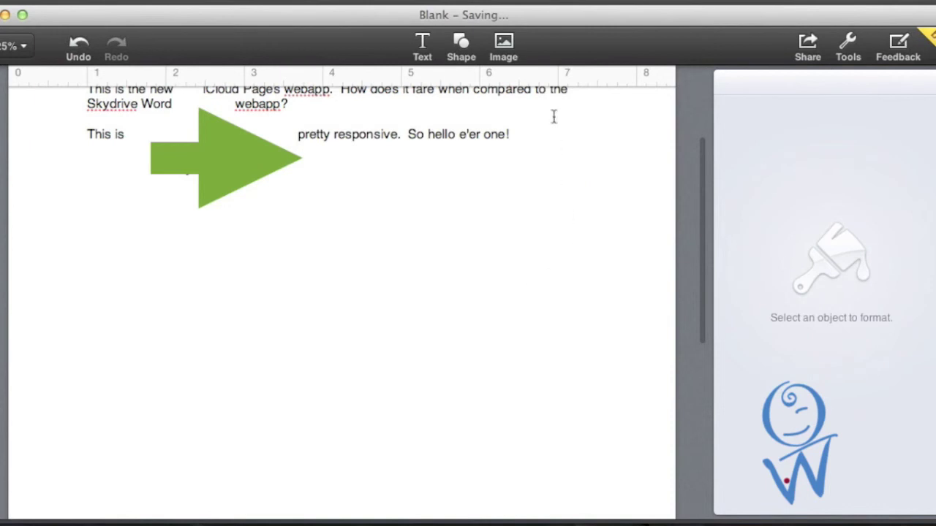
Review the formats available for sending the document via iCloud Mail, and close the choice without sending.
left_click(811, 50)
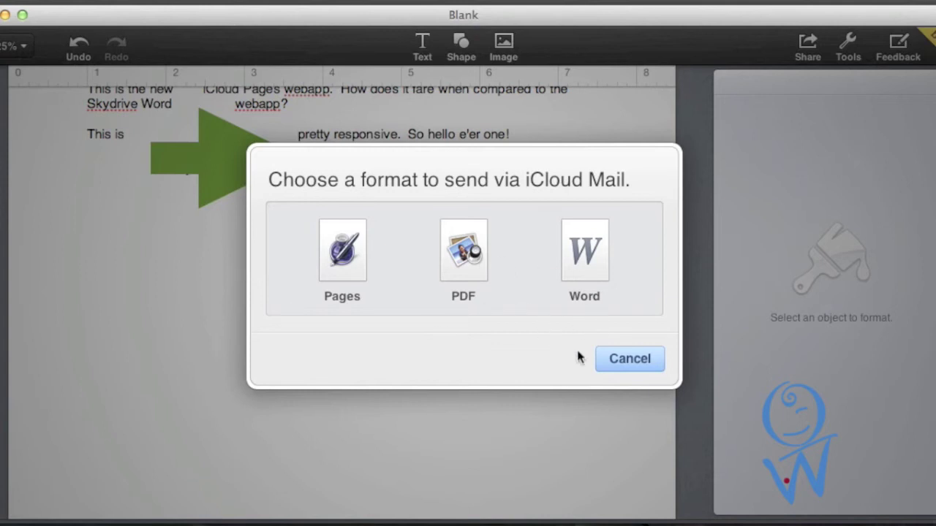
left_click(628, 358)
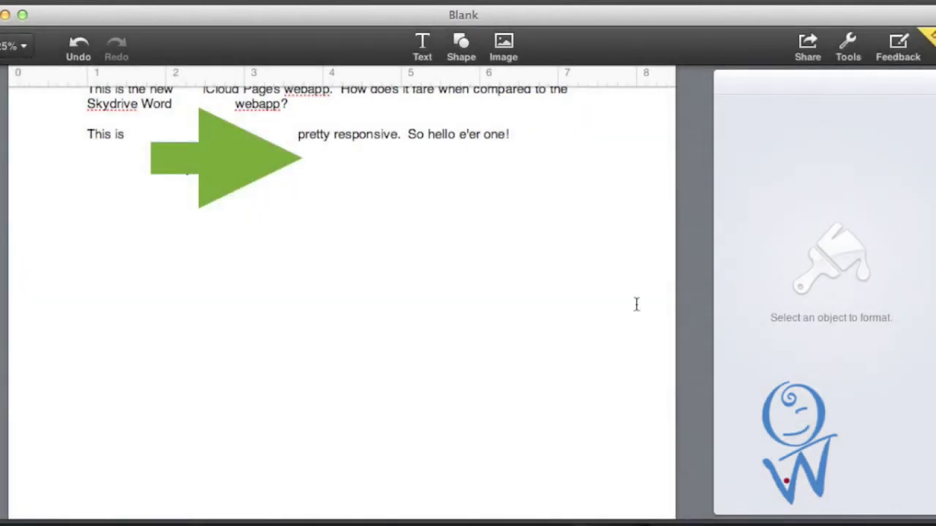
Turn on Spacing Guides for the document and look over the remaining tools, including the spelling check.
left_click(839, 65)
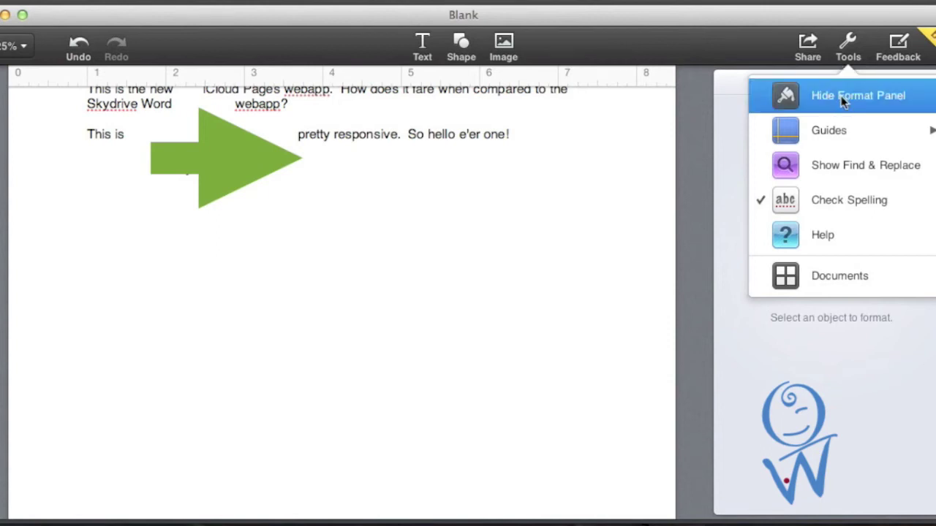
mouse_move(842, 143)
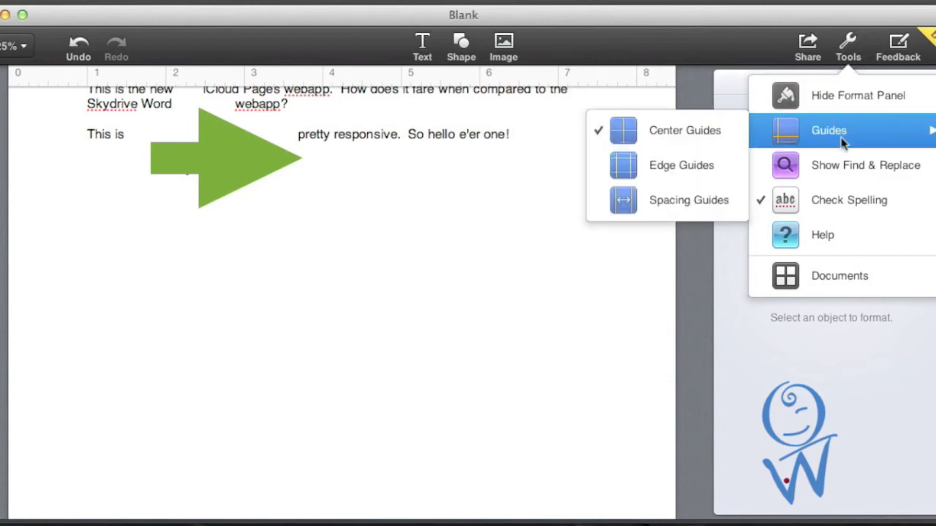
left_click(662, 198)
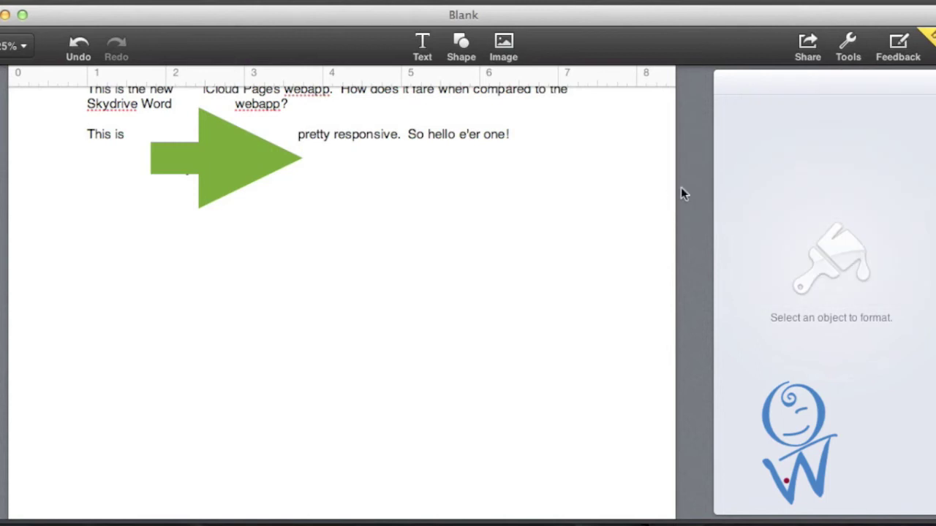
left_click(848, 47)
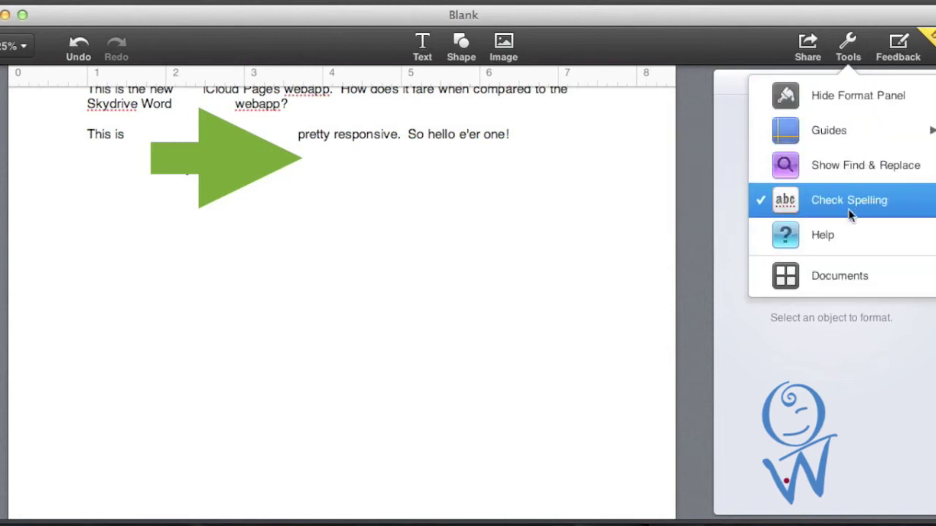
left_click(899, 45)
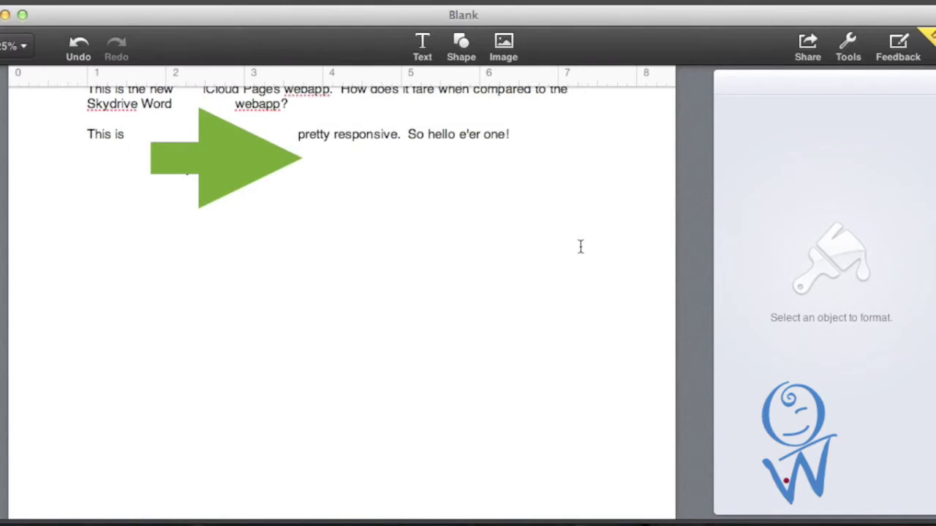
Switch to Numbers for iCloud and create a spreadsheet from the Blank template.
left_click(241, 120)
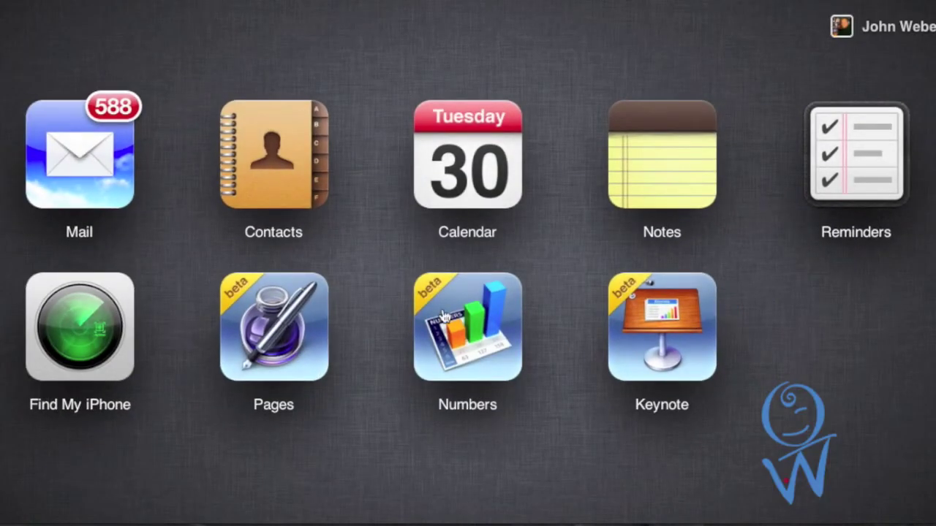
left_click(443, 316)
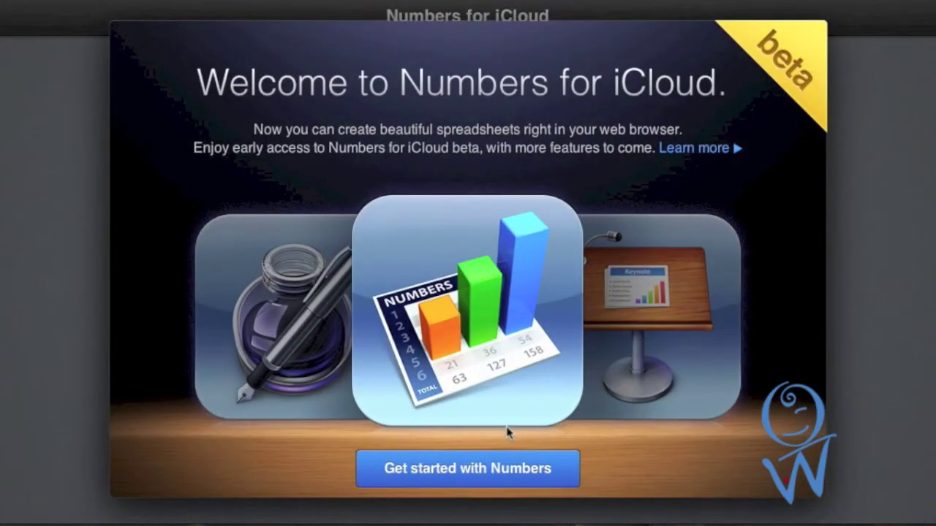
left_click(517, 472)
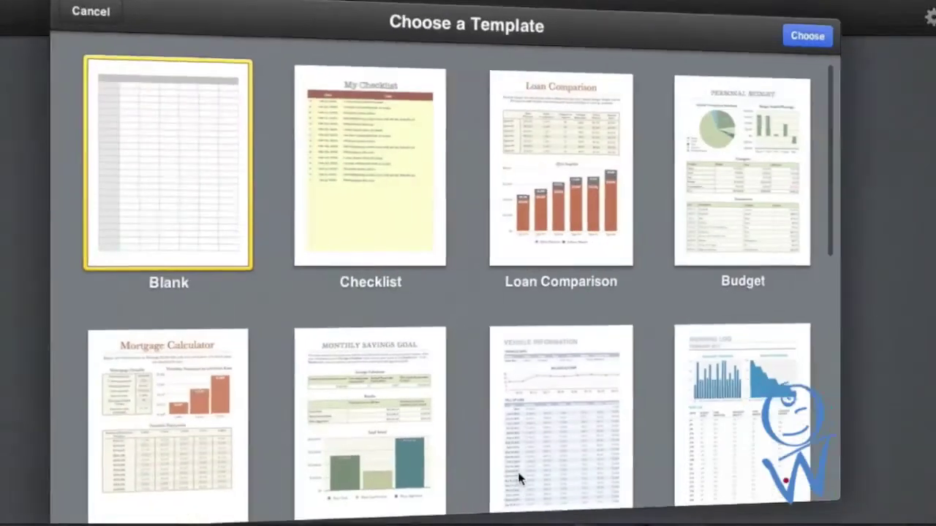
double_click(238, 212)
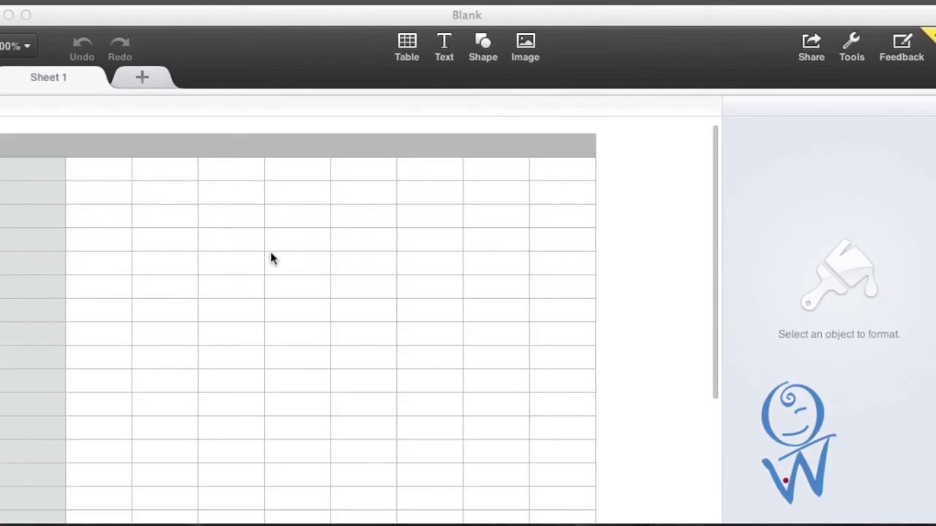
Enter the column headings "Heading 1", "Heading 2" and "Heading 3" in columns B, C and D of the header row.
left_click(111, 196)
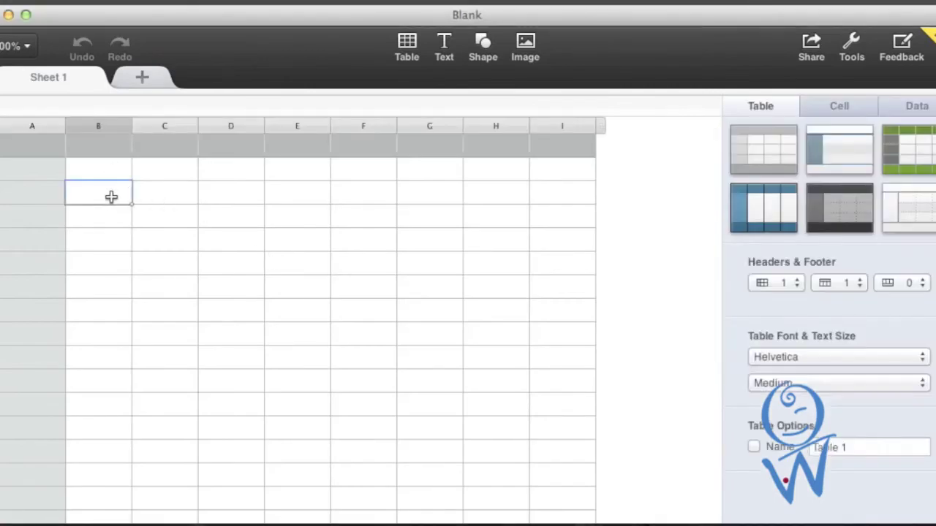
left_click(103, 138)
type("Heading")
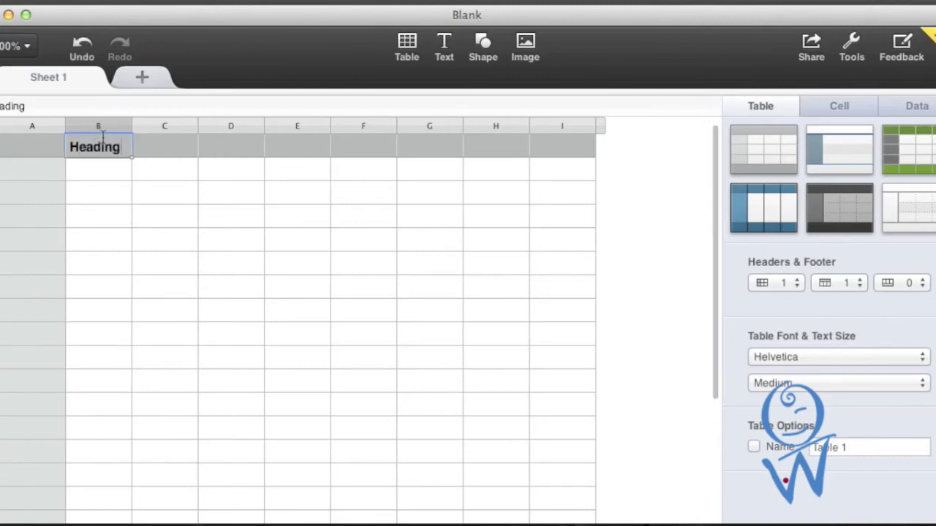
type(" 1")
key("Tab")
type("H")
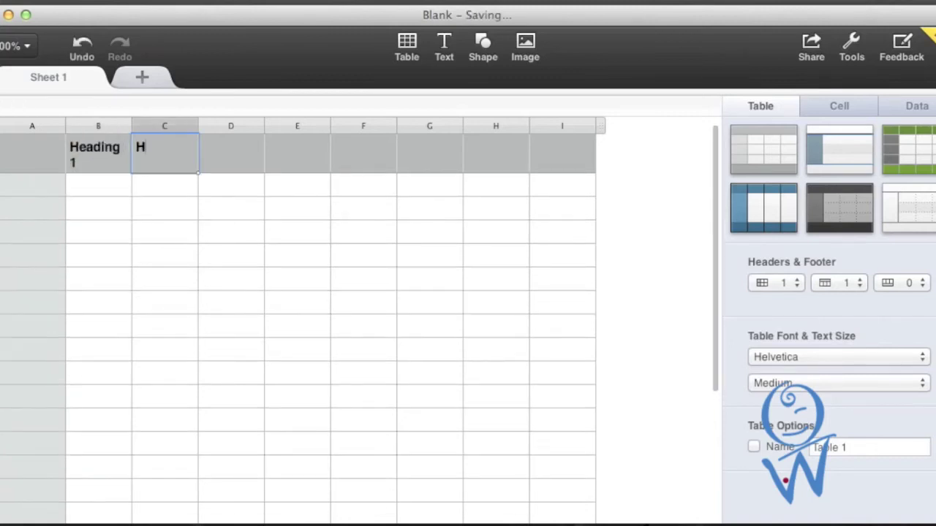
type("eading 2")
key("Tab")
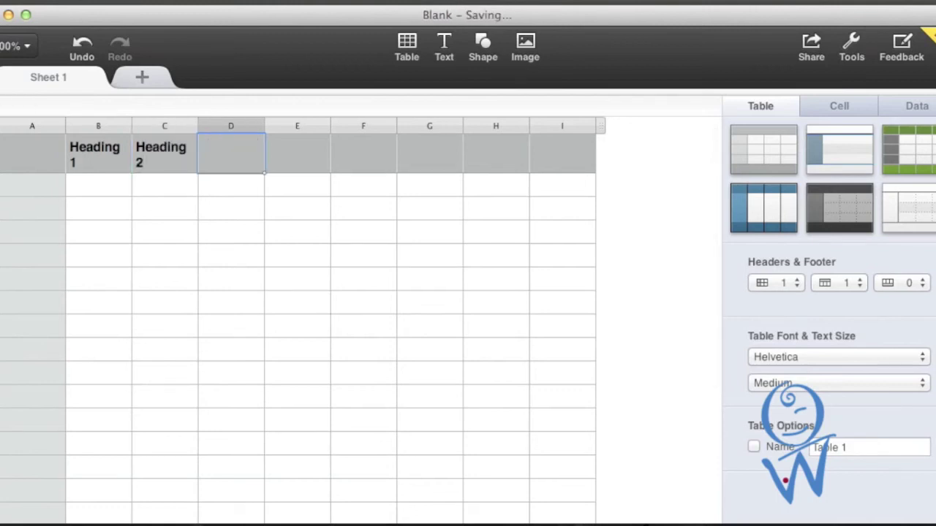
type("Heading 3")
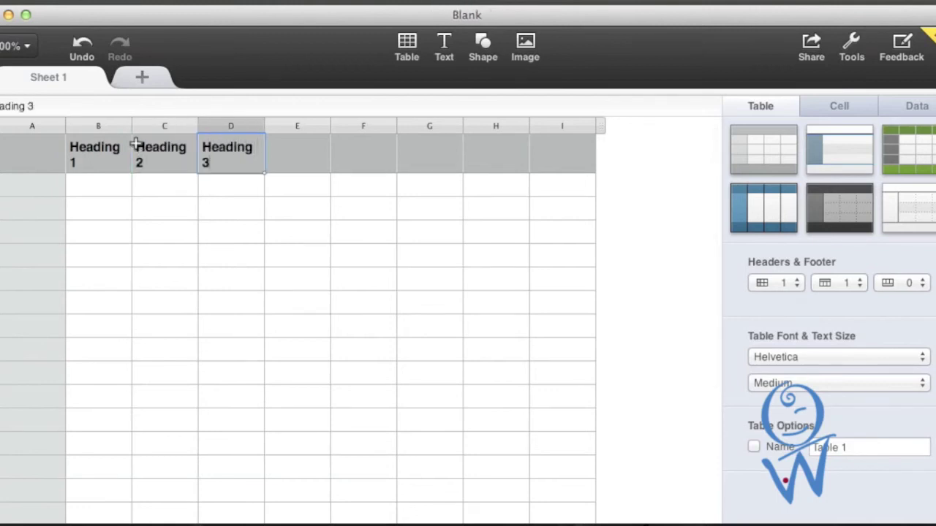
Label the first three rows below the header in column A as "Var a", "Var b" and "Var c".
left_click(129, 199)
left_click(25, 199)
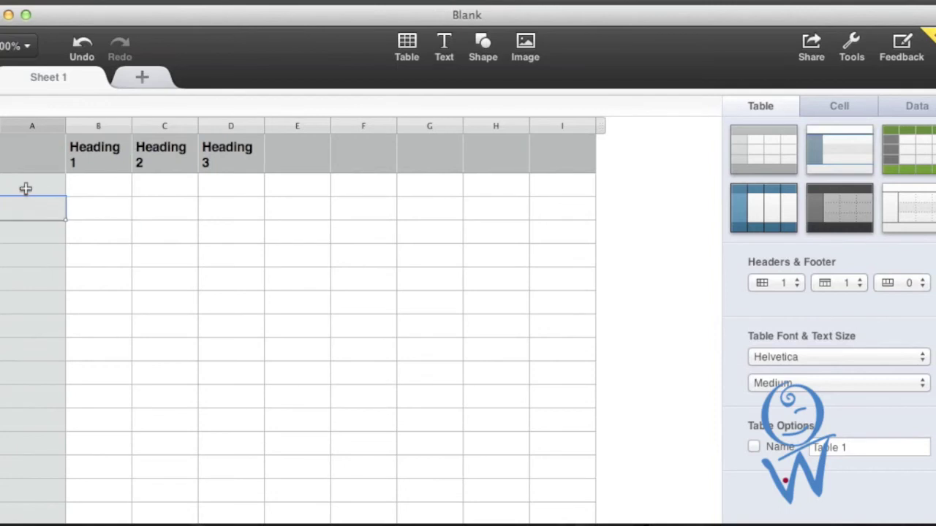
left_click(26, 186)
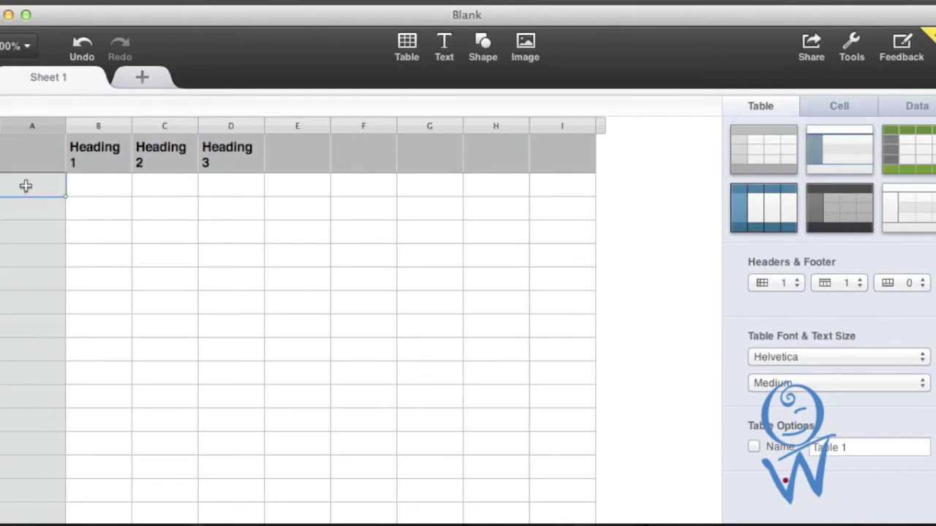
type("Varia")
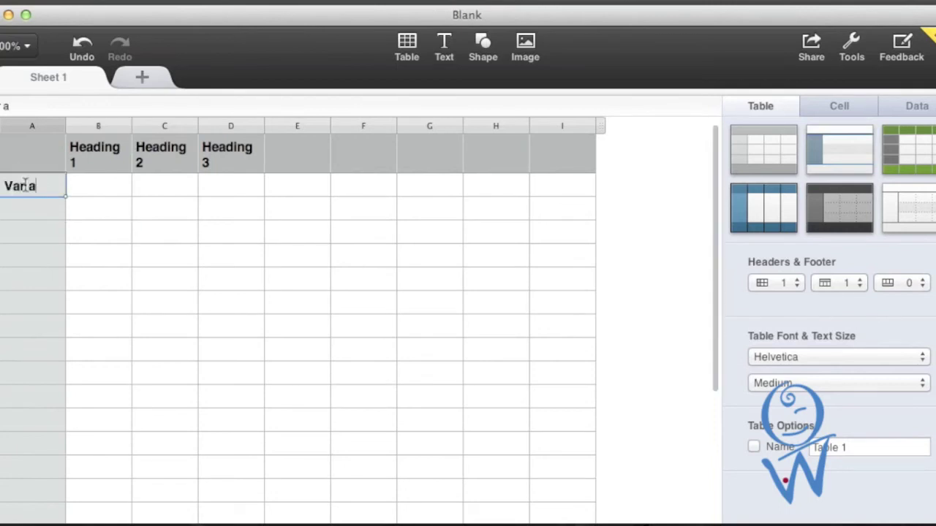
key("Return")
type("V")
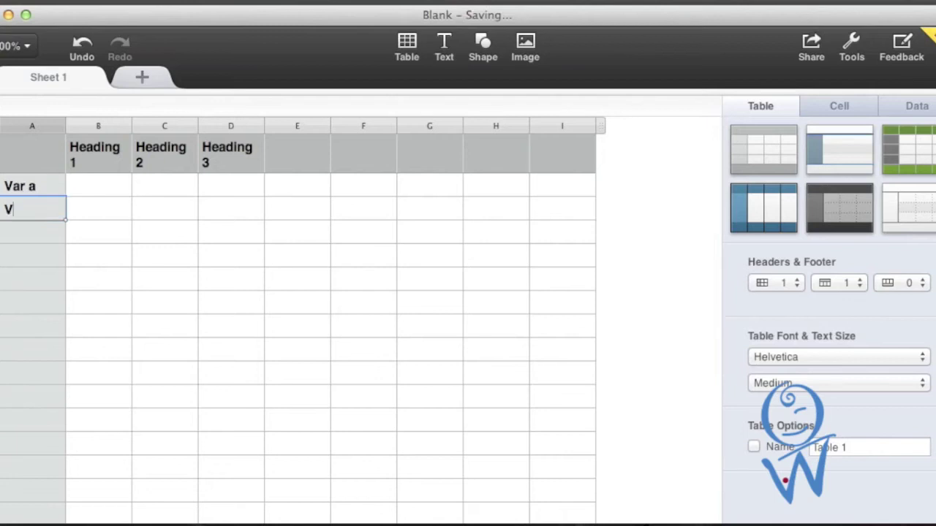
type("ar b")
key("Return")
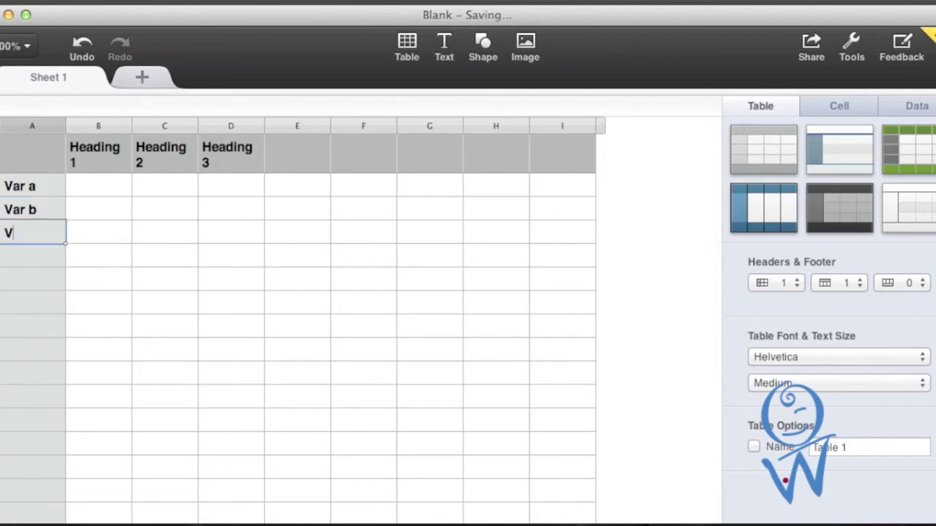
Fill in the Heading 1 column with "1a" for Var a and "1b" for Var b.
left_click(101, 191)
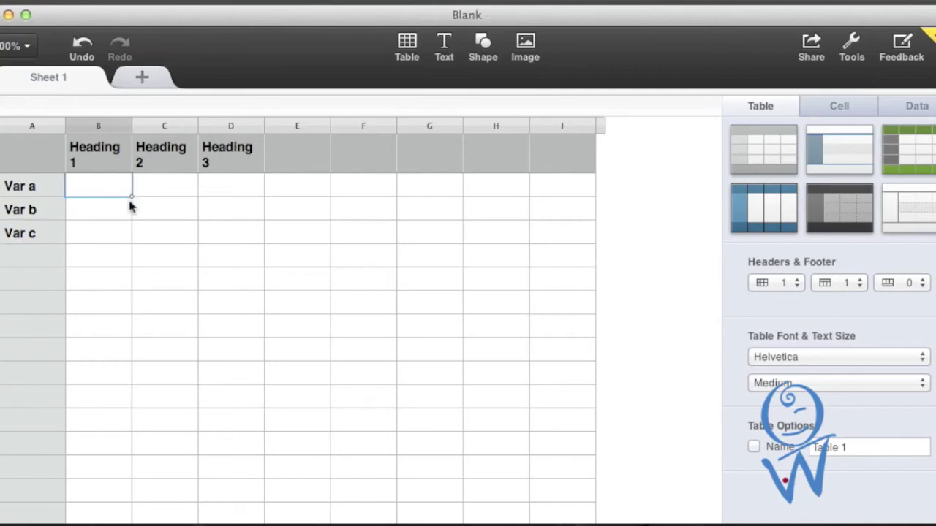
key("Return")
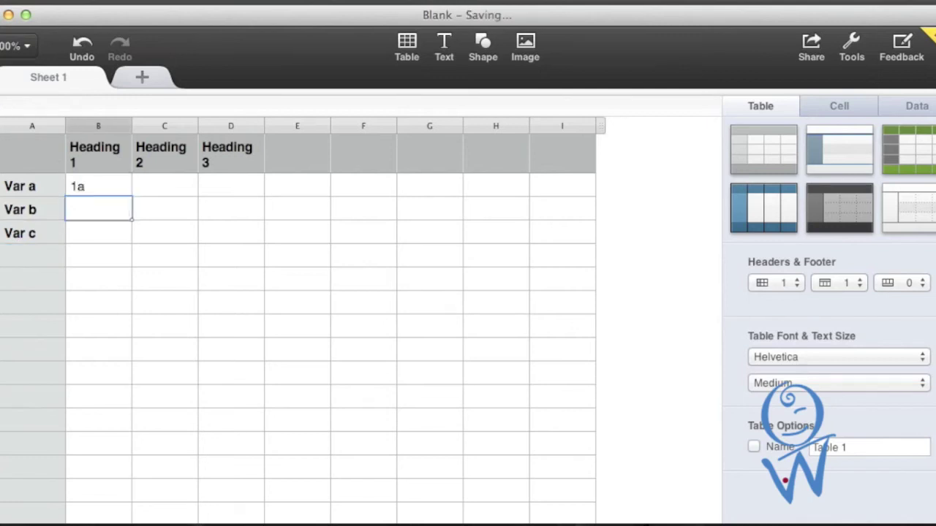
type("1b")
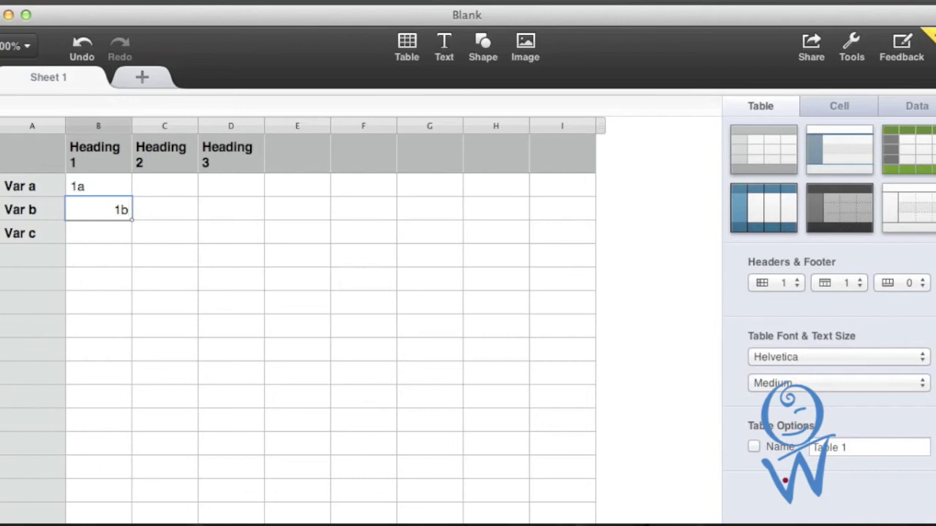
key("Return")
Autofill "1b" down into the Var c row of the Heading 1 column and change the copy to "1c".
left_click(113, 192)
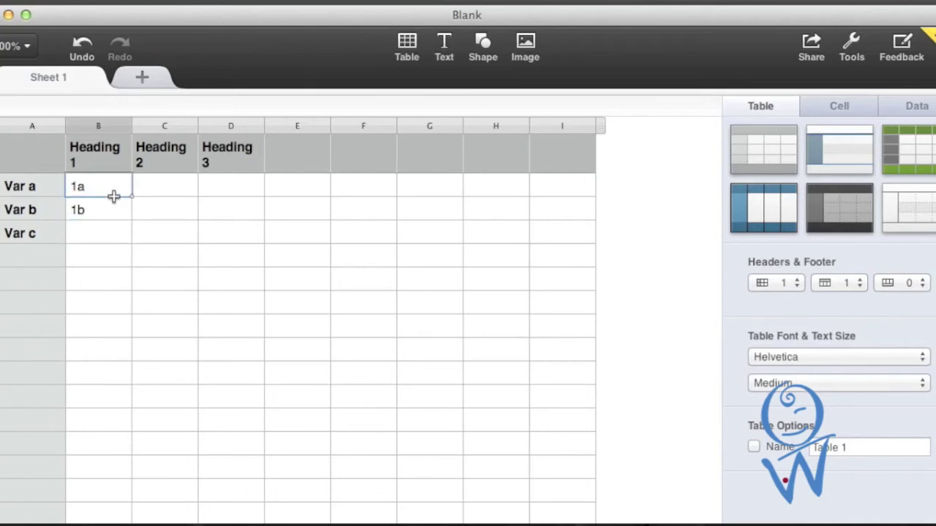
left_click(127, 214)
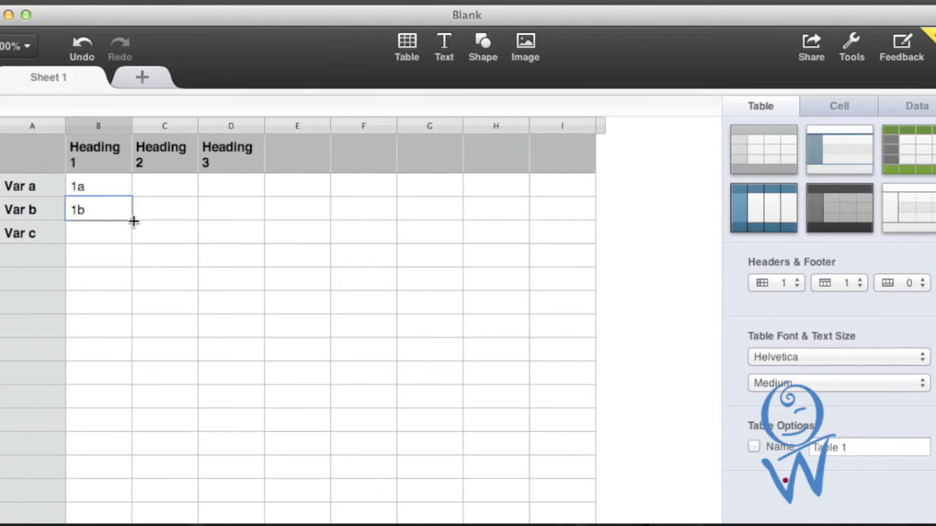
left_click_drag(134, 221, 131, 247)
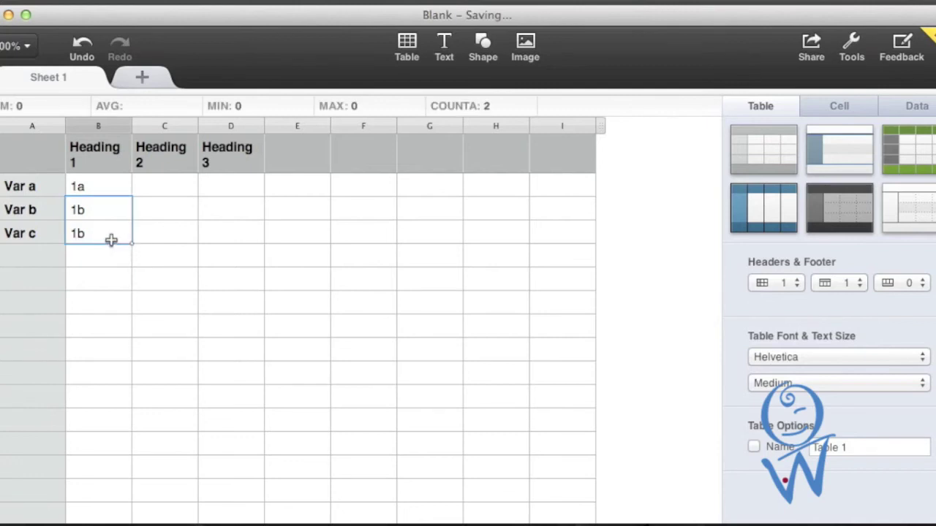
left_click(108, 237)
left_click(106, 236)
key("BackSpace")
type("c")
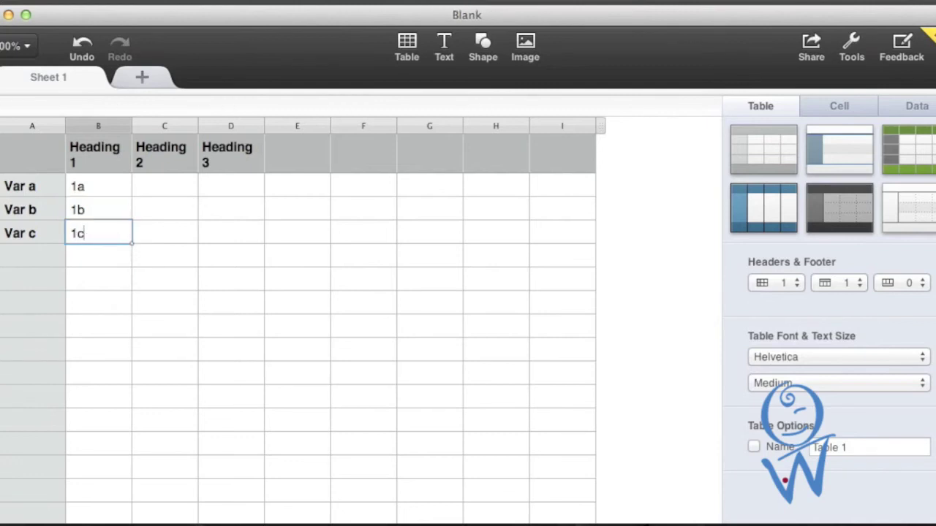
Fill in the Heading 2 column with "so on", "and so" and "forth" for Var a, Var b and Var c.
left_click(193, 203)
left_click_drag(106, 189, 105, 229)
left_click(157, 198)
left_click(168, 183)
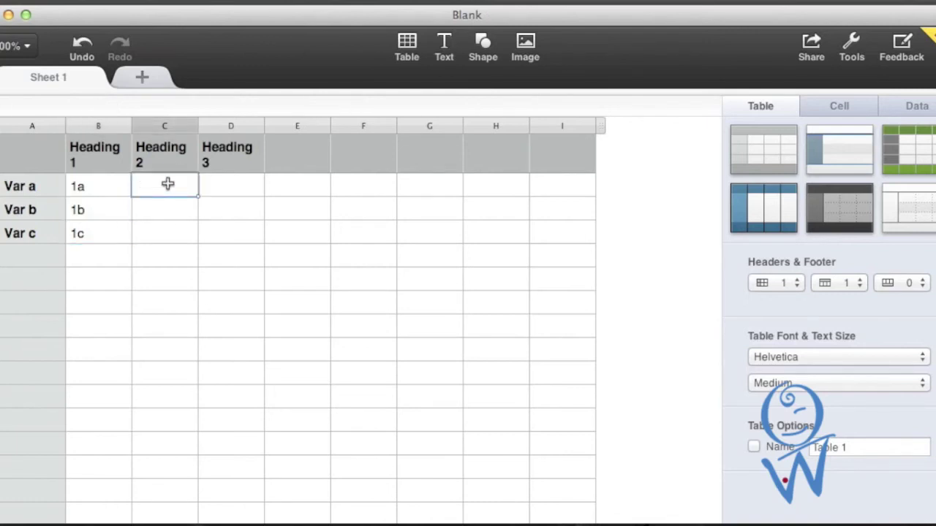
type("so on")
key("Return")
type("an")
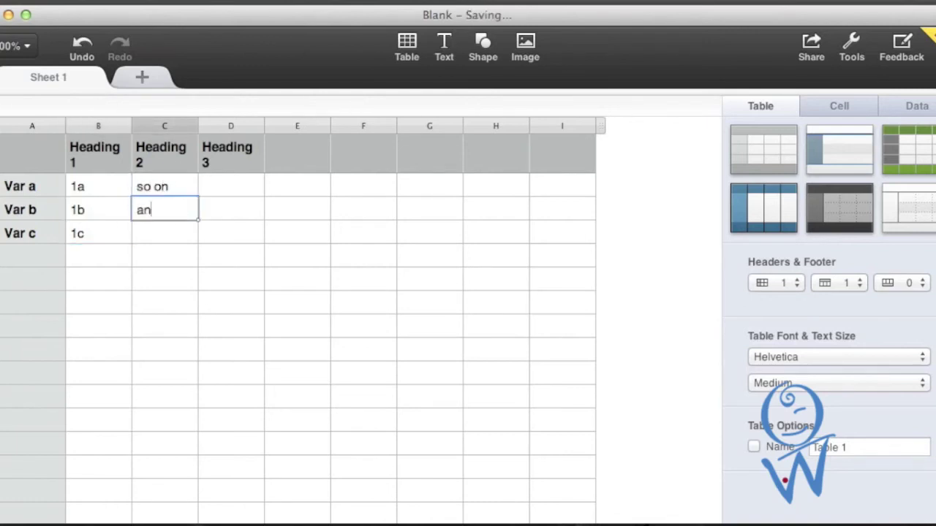
type("d so")
key("Return")
type("forth")
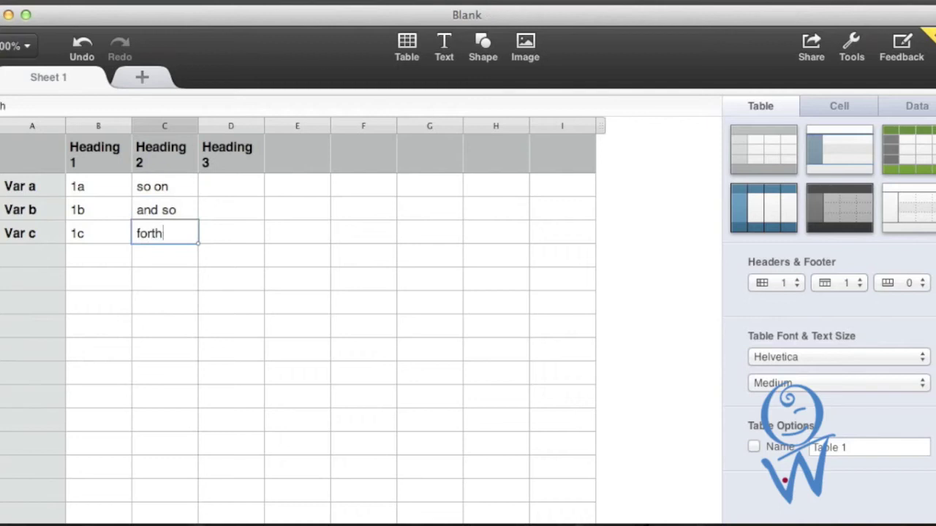
Enter "none needed but this wraps...formatting?" in the Heading 3 column for Var a.
left_click(256, 194)
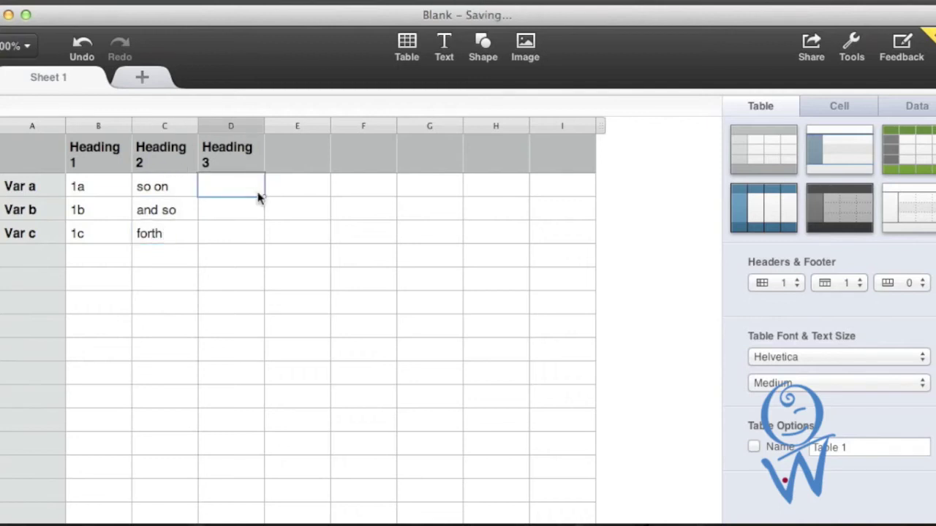
type("no ne needed")
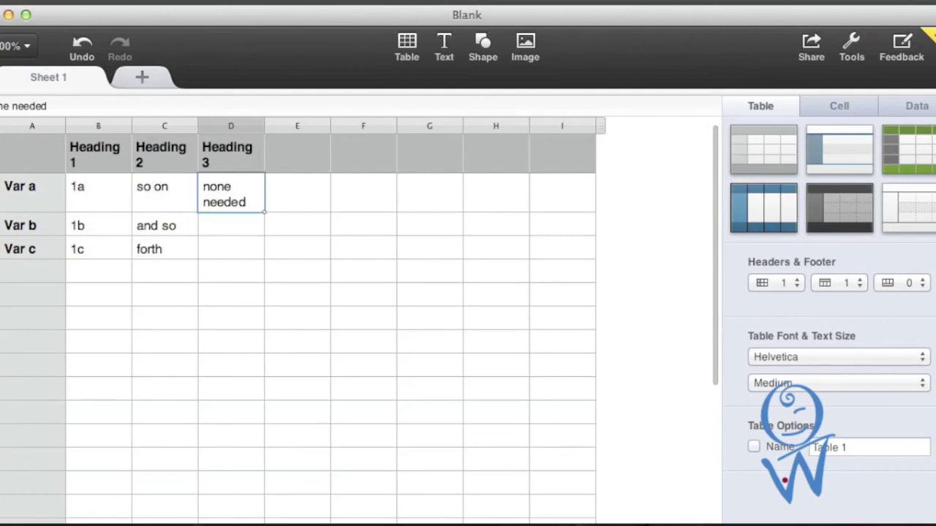
type(" but this wraps")
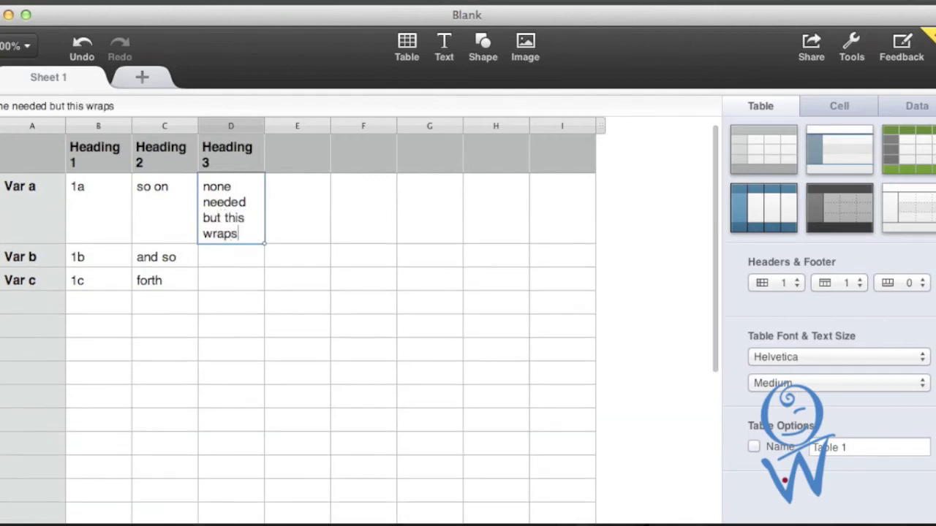
type("...formating")
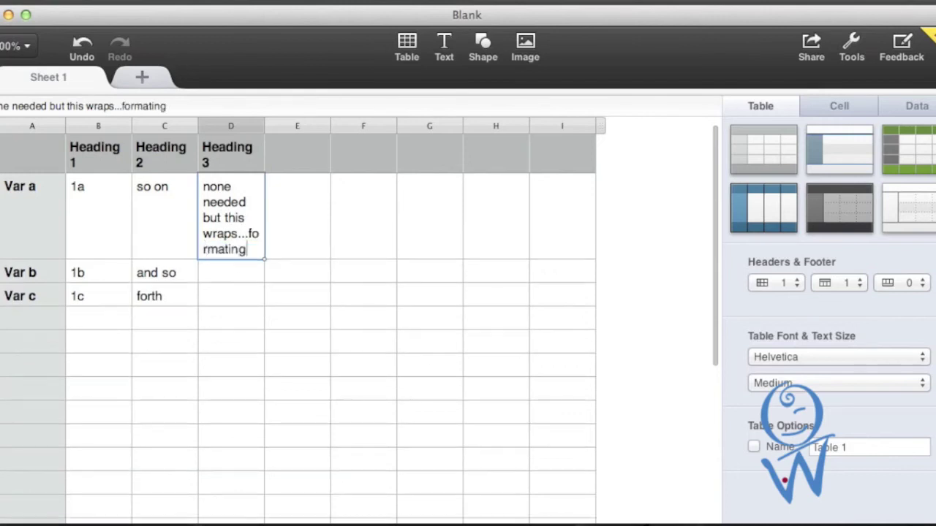
key("BackSpace")
key("BackSpace")
key("BackSpace")
type("ting?")
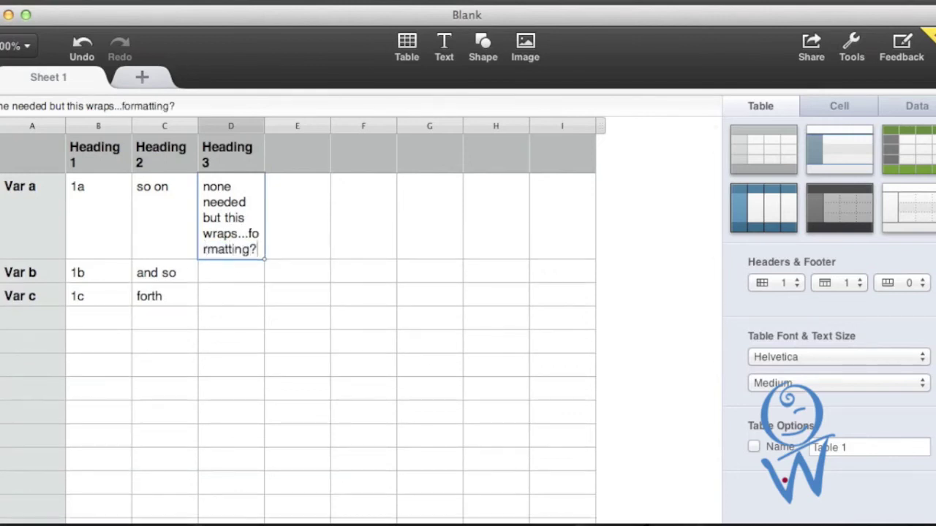
Turn off text wrapping in the Heading 3 cell for Var a and fit column D's width to its text.
right_click(249, 237)
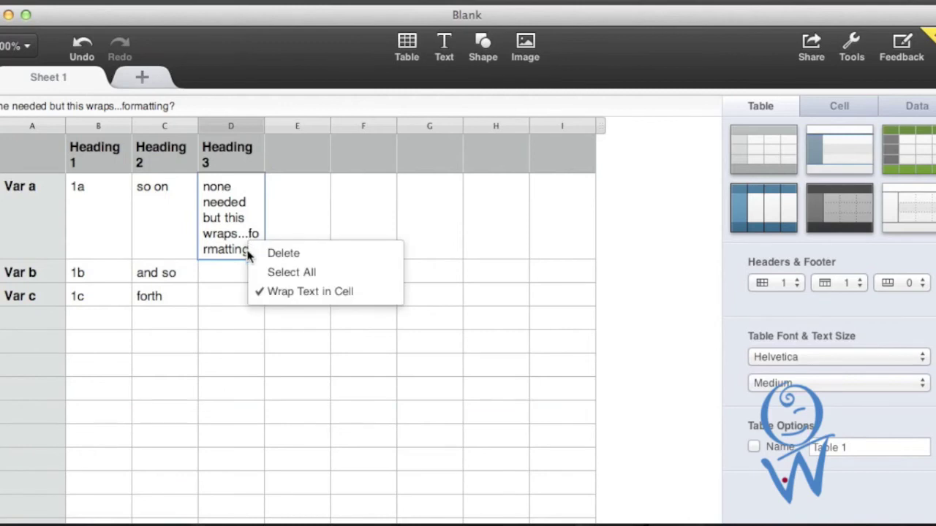
left_click(271, 291)
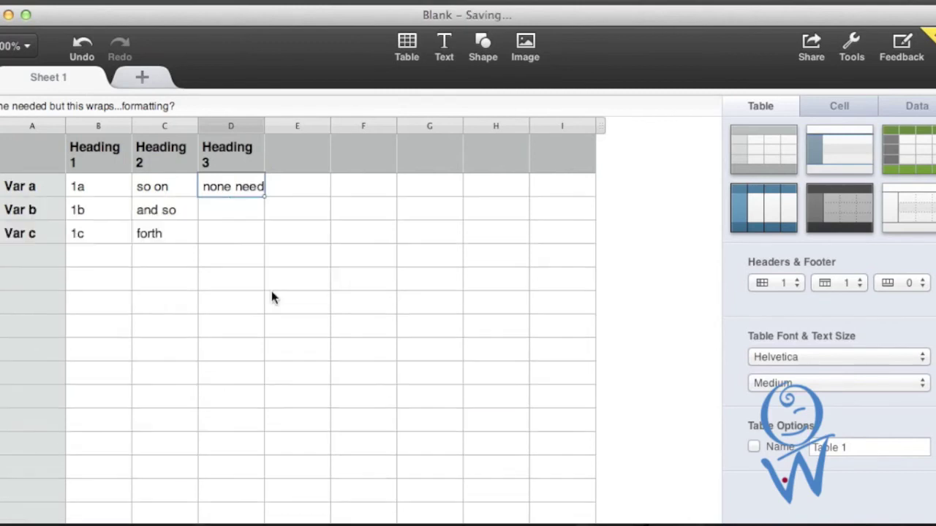
double_click(268, 128)
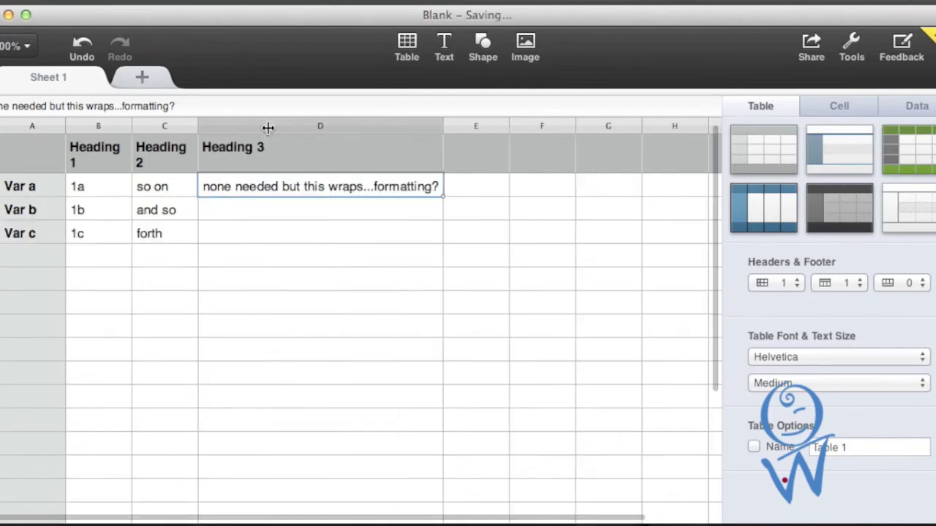
Select columns B through D and widen them together to an equal width larger than column D's current one.
left_click(92, 126)
left_click(316, 125, "shift")
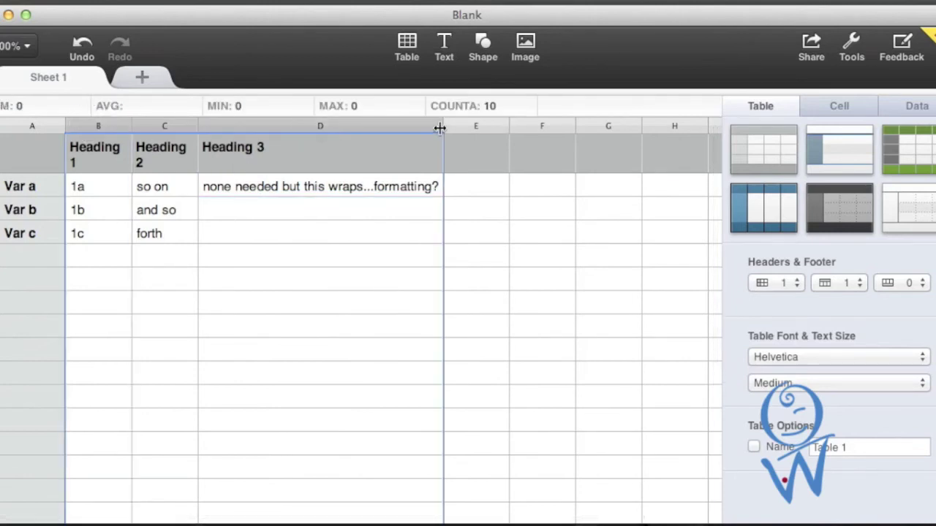
left_click_drag(455, 126, 534, 131)
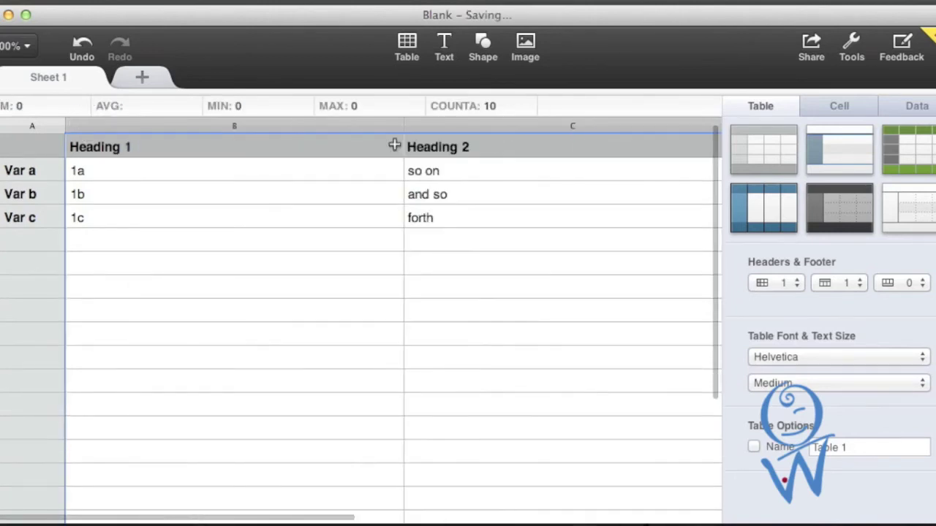
left_click(400, 146)
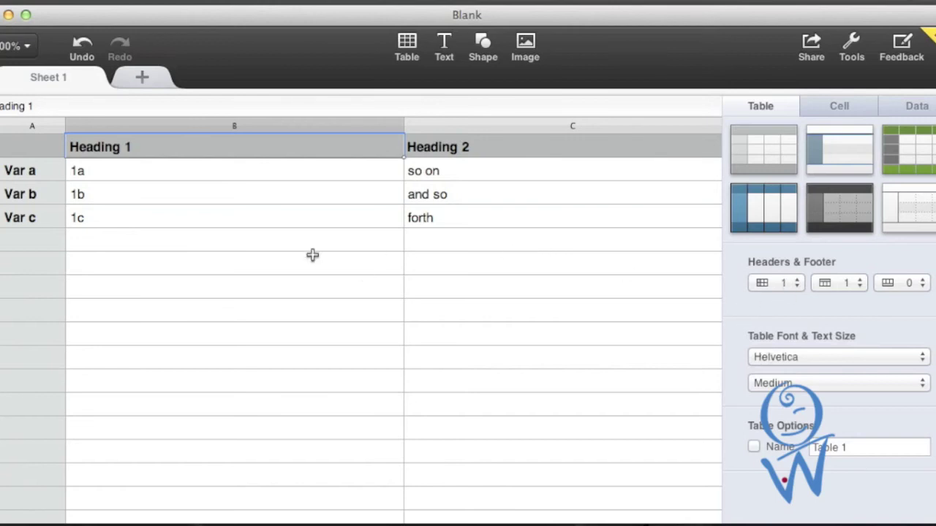
Start a "=sum" formula in cell B6, browse the list of all functions, and discard the formula.
left_click(212, 257)
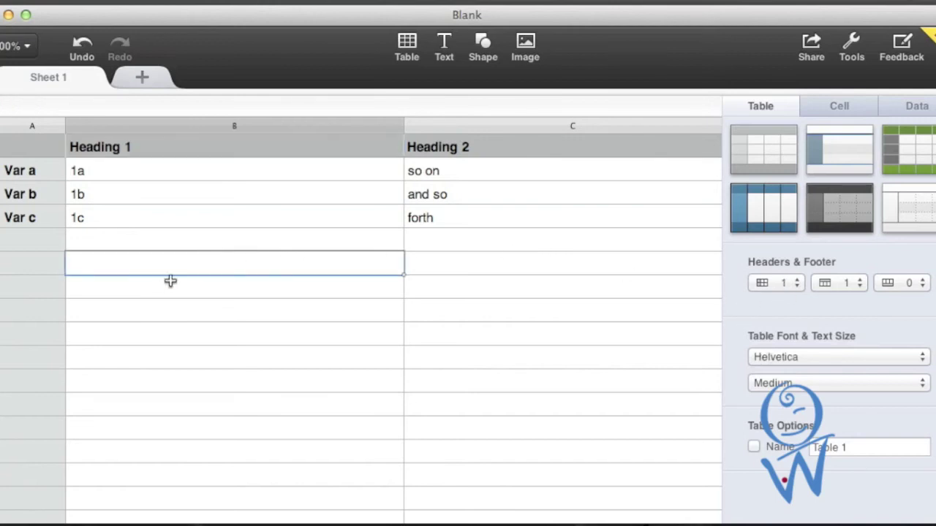
type("=sum")
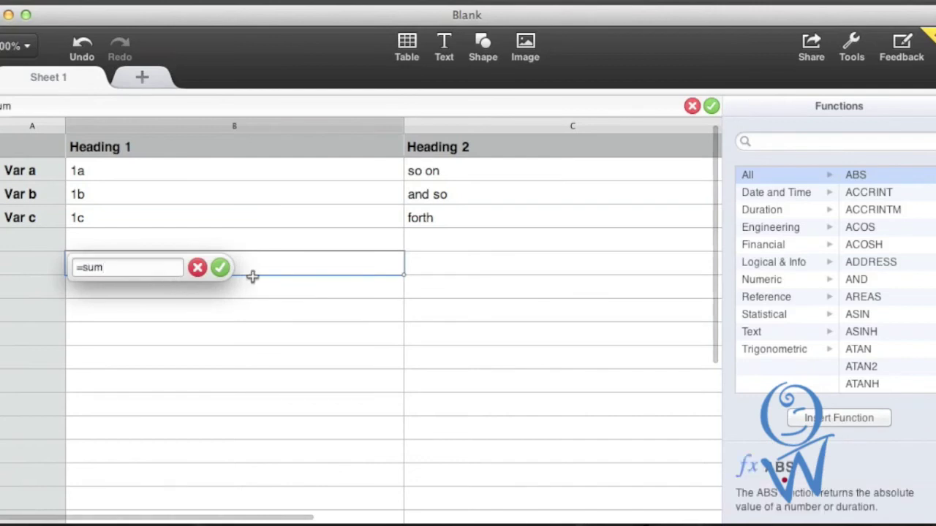
scroll(852, 228, "down", 8)
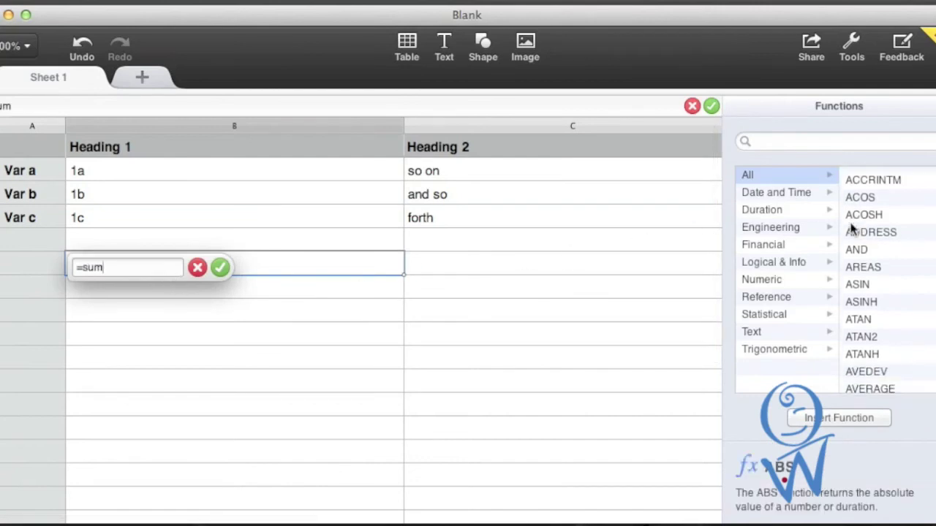
scroll(852, 229, "down", 15)
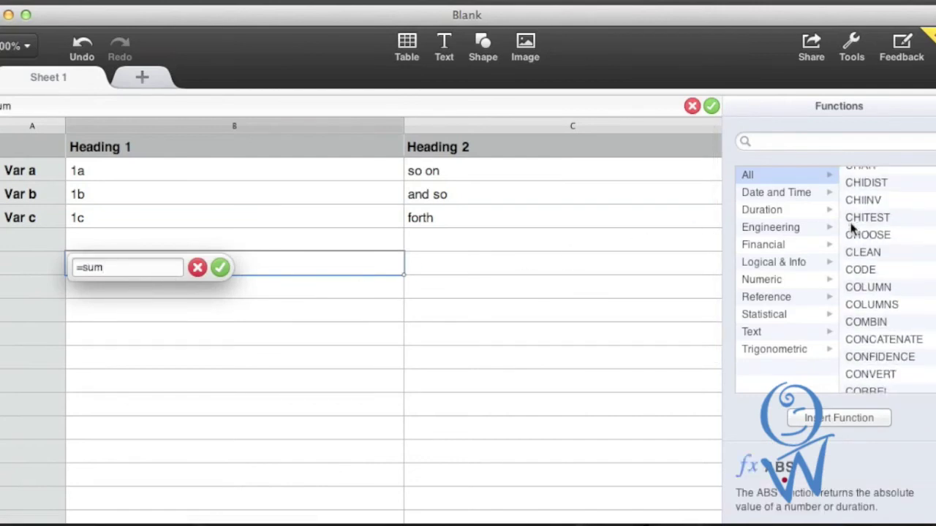
scroll(851, 228, "down", 12)
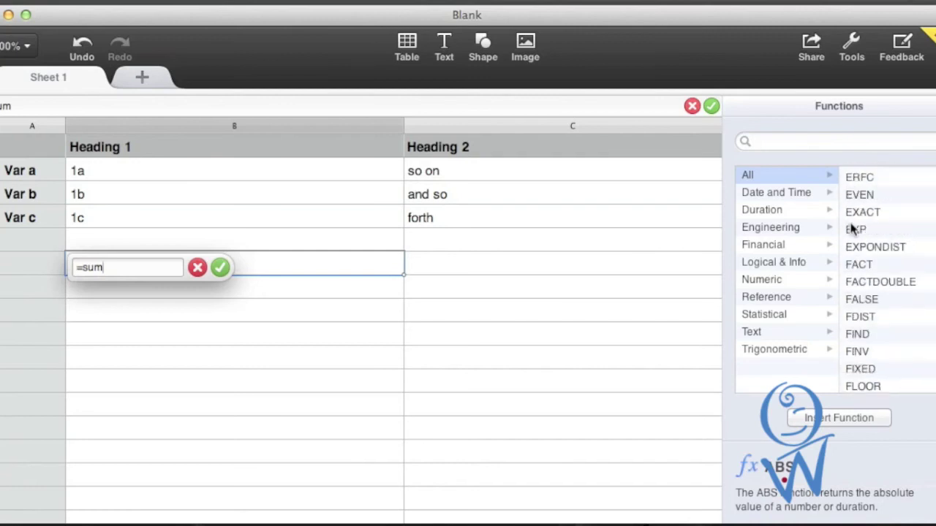
scroll(852, 229, "down", 12)
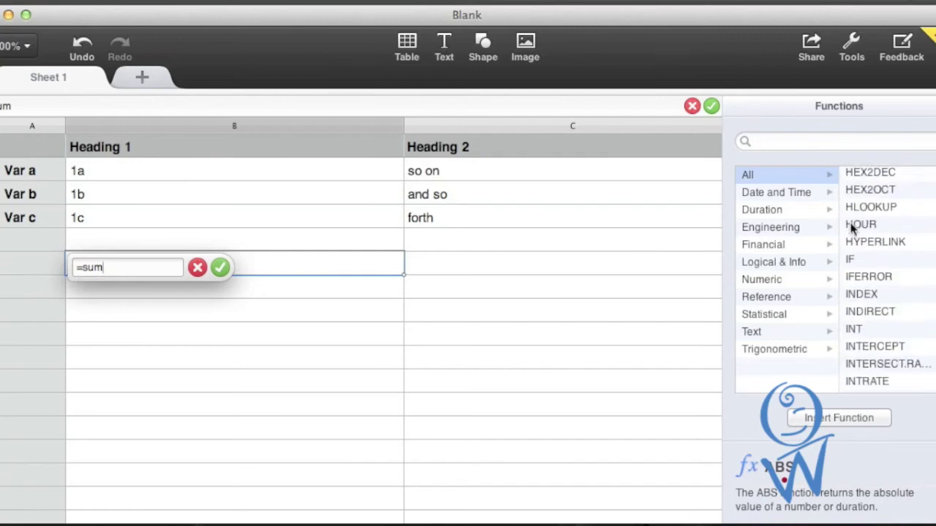
left_click(196, 268)
Copy the Heading 1 and Heading 2 entries of Var b and Var c and paste them at B7 and B10.
left_click_drag(161, 221, 464, 195)
key("super+c")
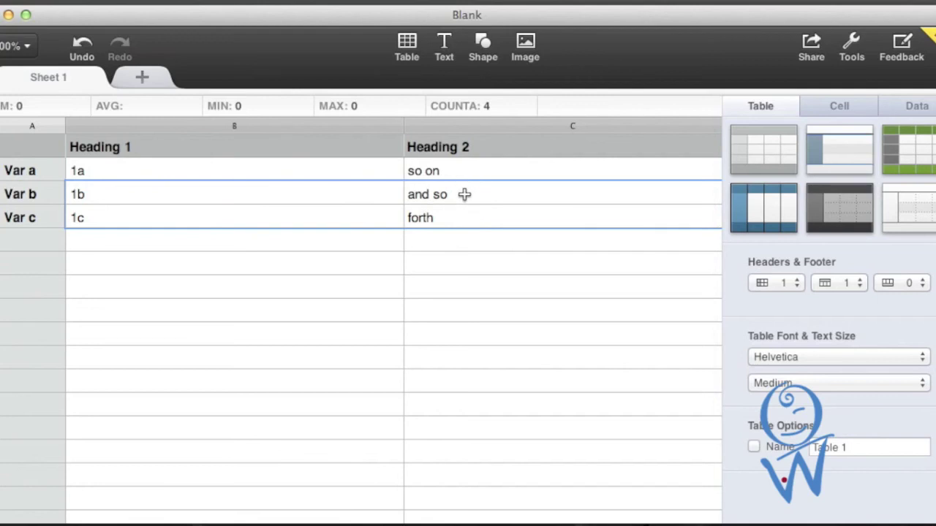
left_click(218, 297)
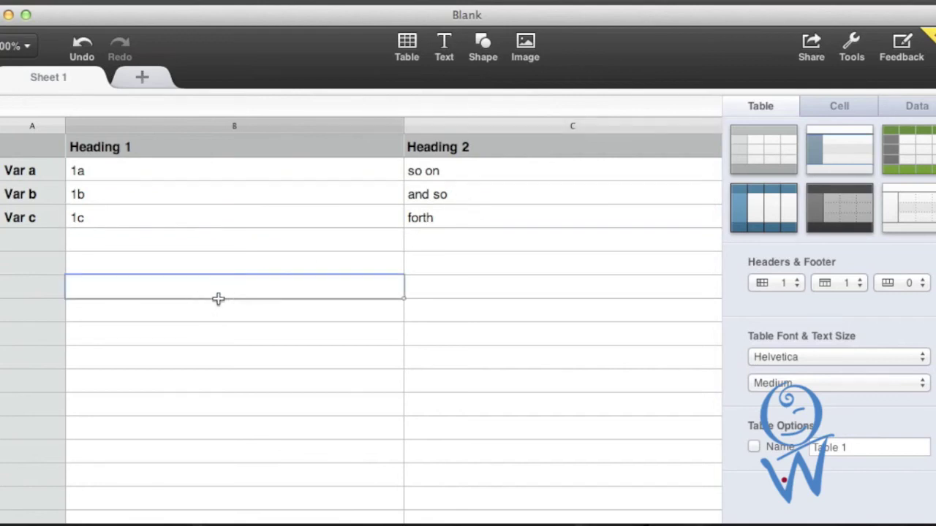
key("super+v")
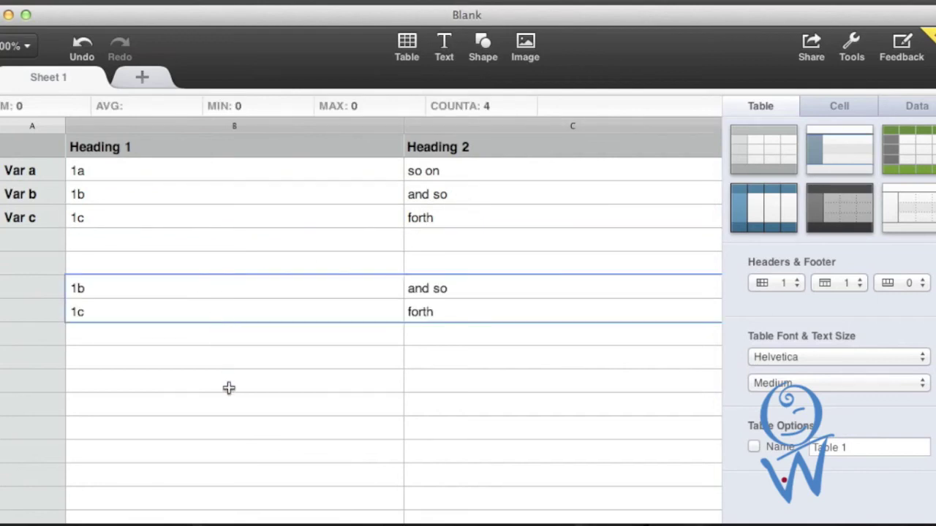
left_click(228, 387)
left_click(203, 358)
key("super+v")
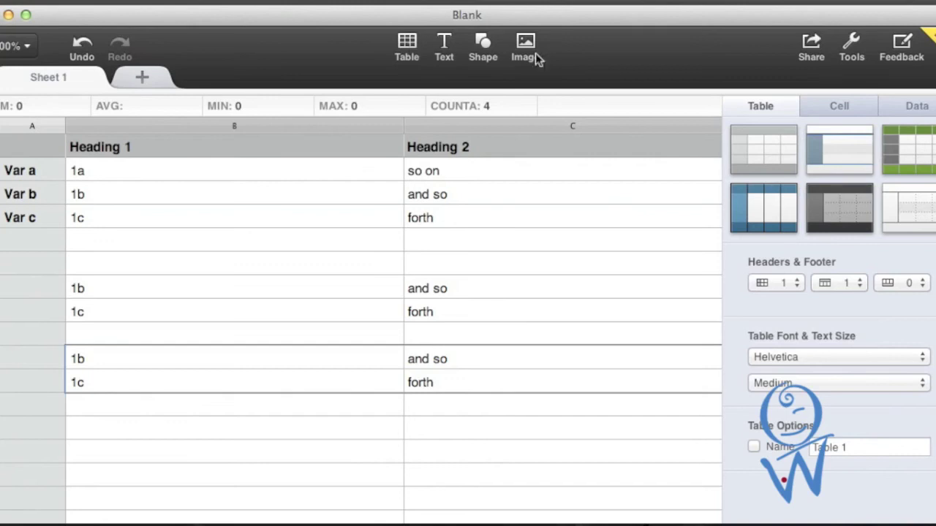
Look over the formats for mailing the spreadsheet, the available tools and the table styles that can be inserted.
left_click(810, 45)
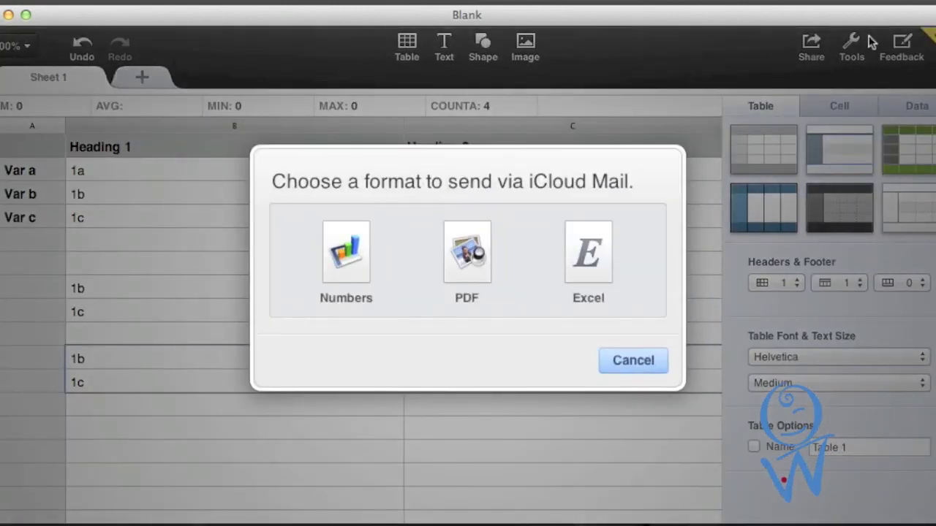
left_click(645, 369)
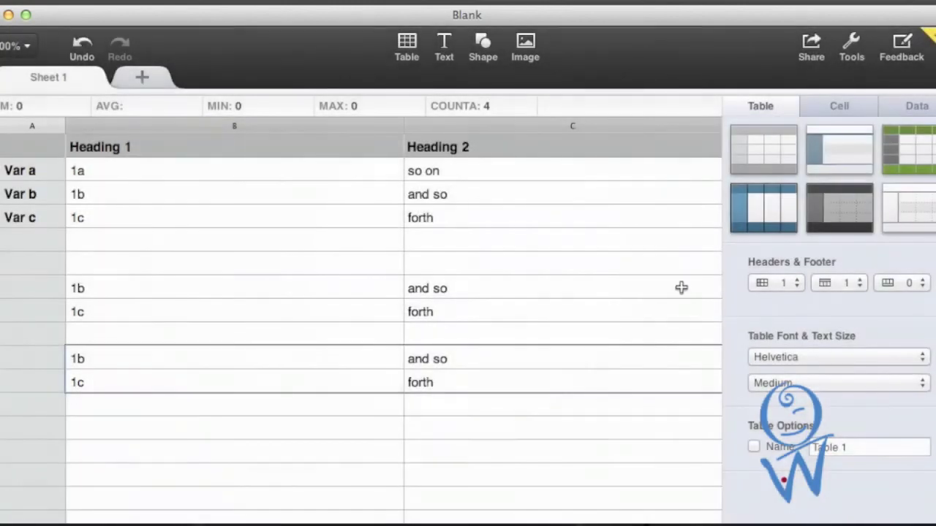
left_click(853, 45)
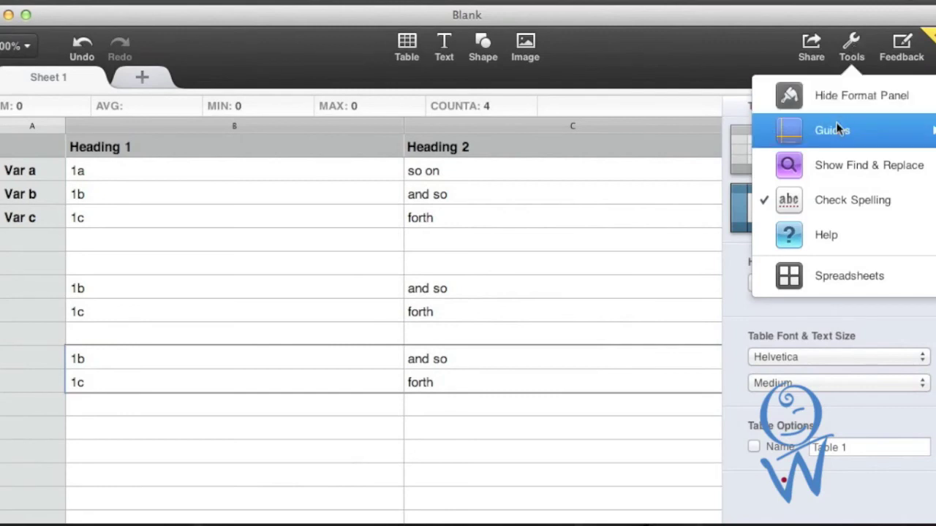
left_click(430, 45)
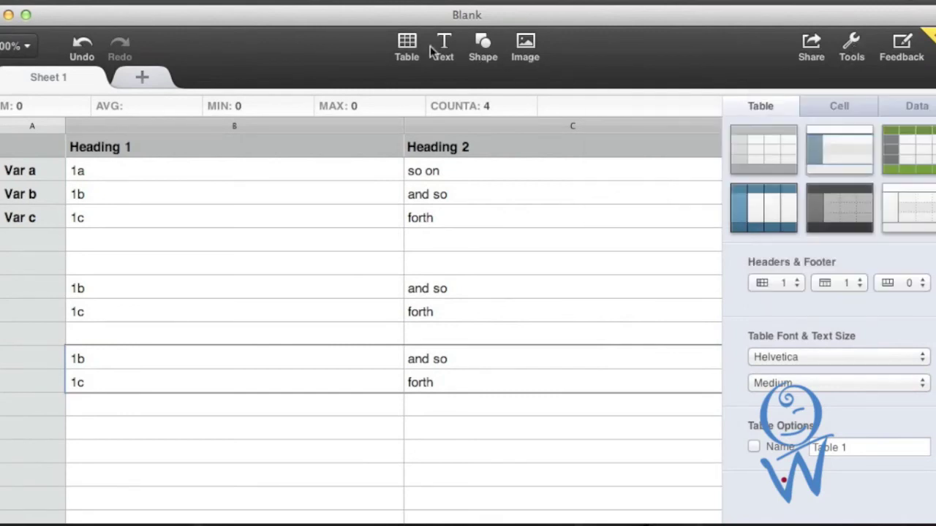
left_click(414, 48)
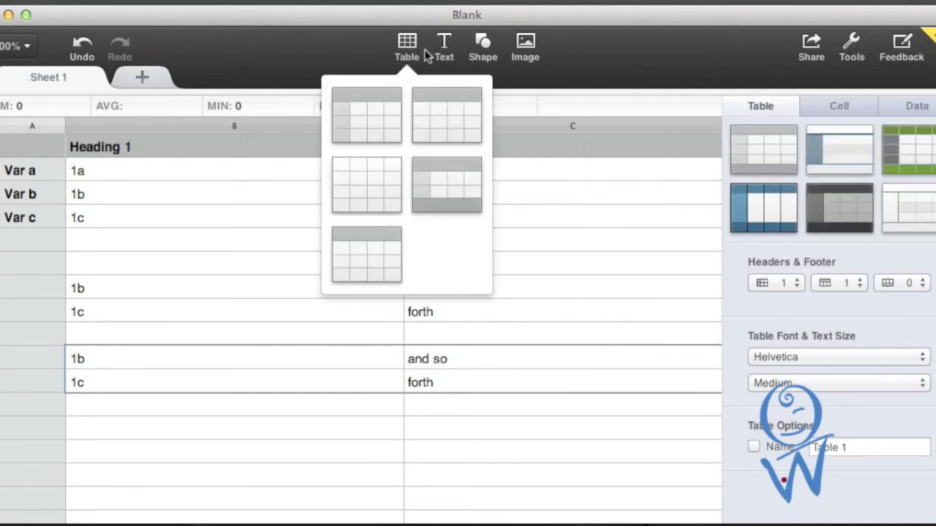
Insert a text box on Sheet 1 and look over the available shapes without adding one.
left_click(440, 45)
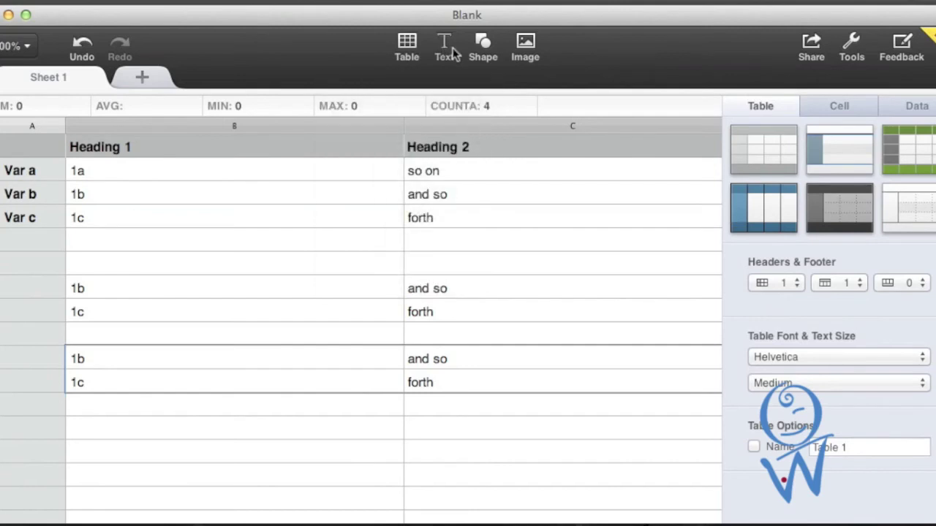
left_click(452, 48)
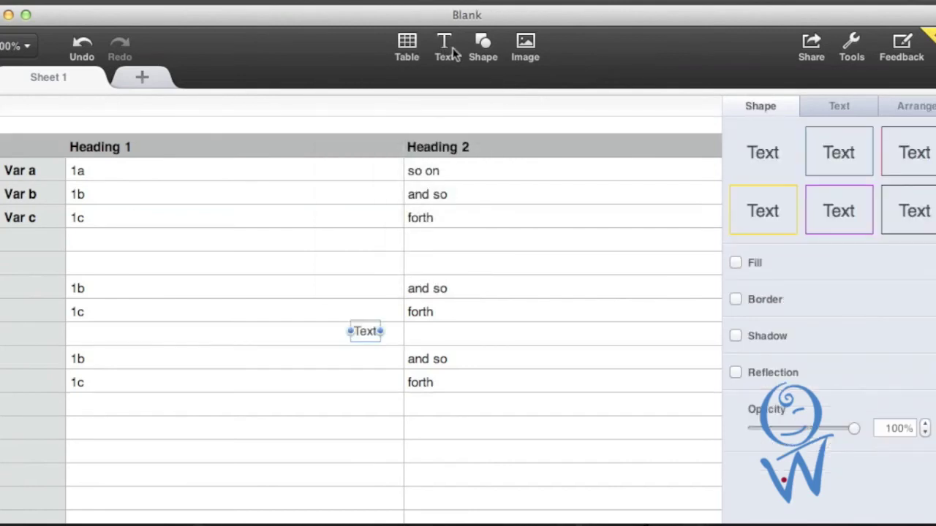
left_click(483, 57)
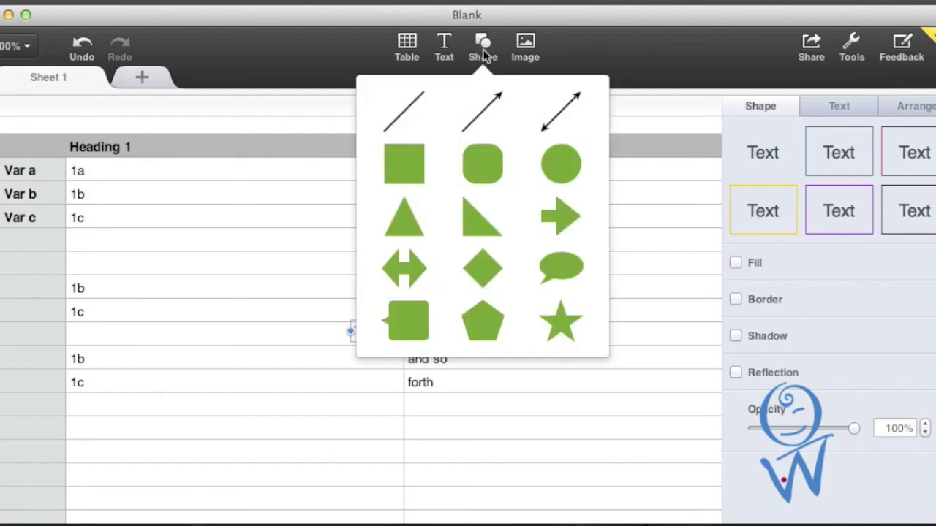
left_click(259, 313)
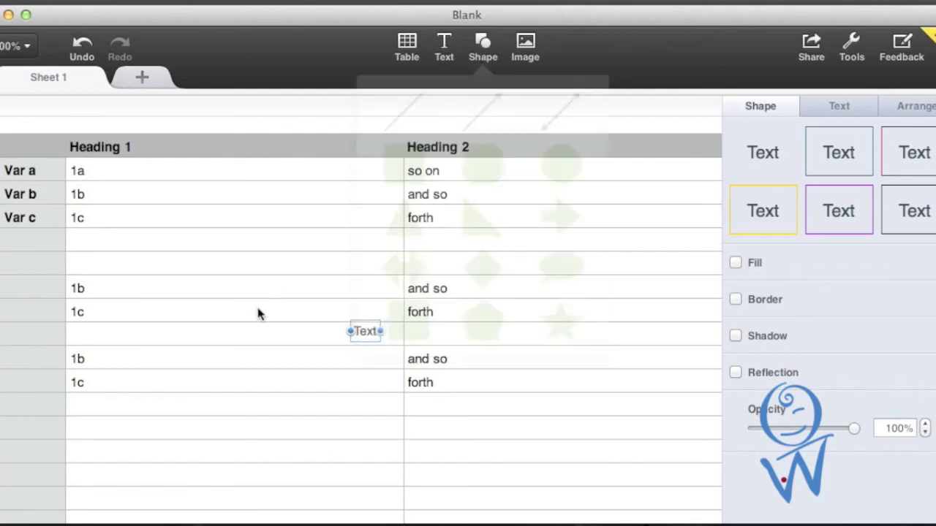
Add a second sheet to the spreadsheet and return to Sheet 1.
left_click(144, 76)
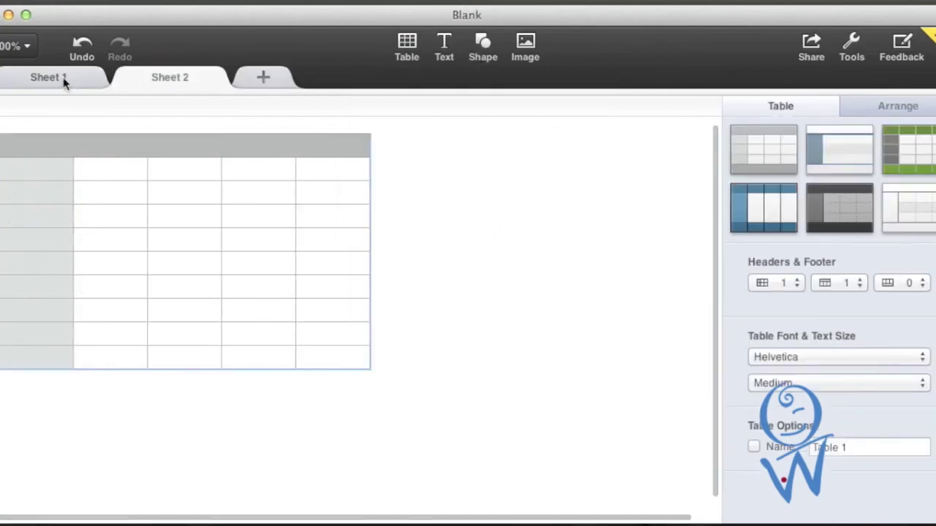
left_click(64, 79)
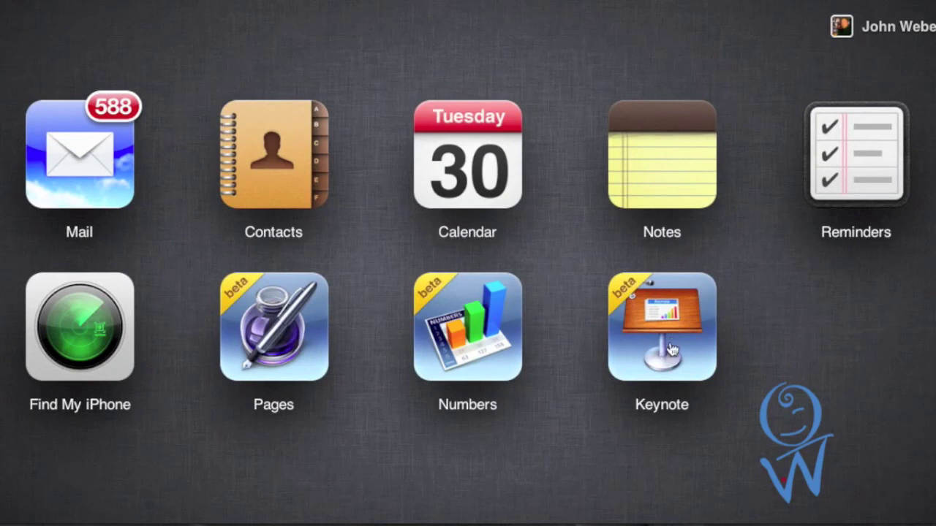
Switch to Keynote for iCloud and create a new presentation with the White theme.
left_click(666, 365)
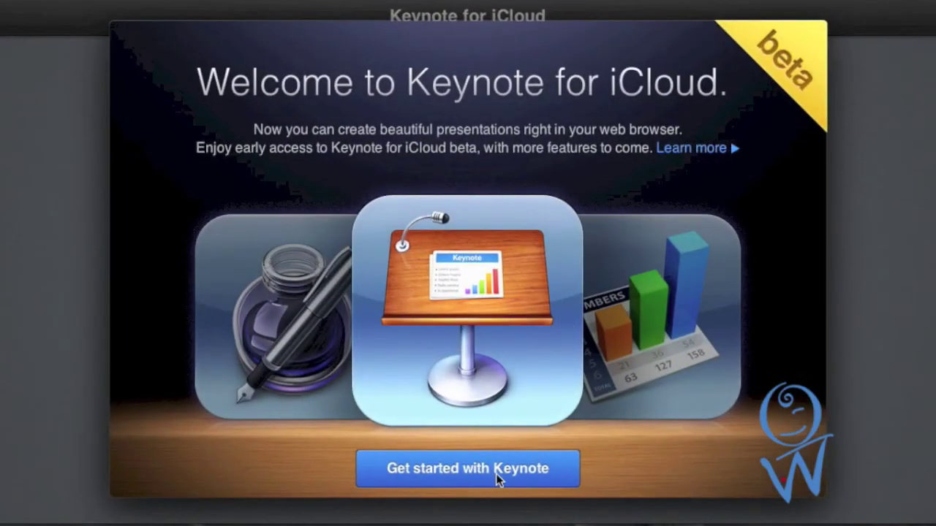
left_click(496, 474)
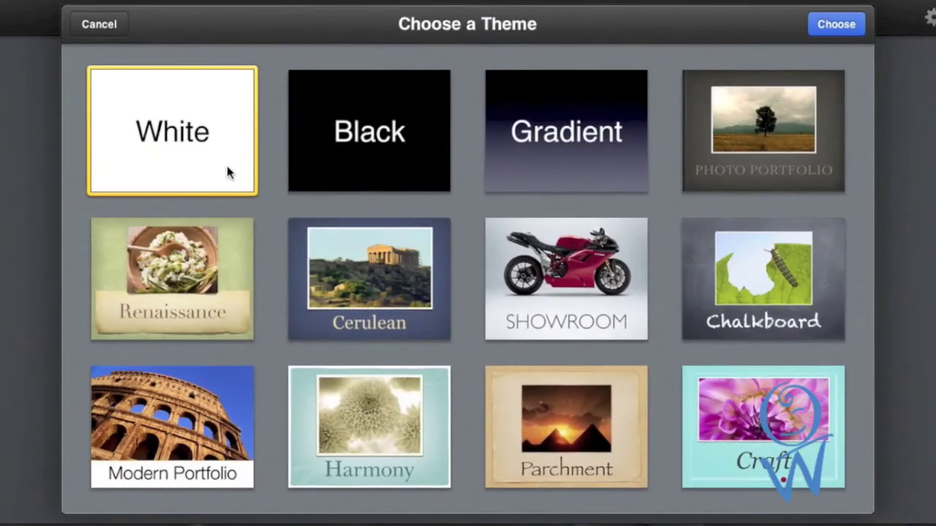
double_click(227, 168)
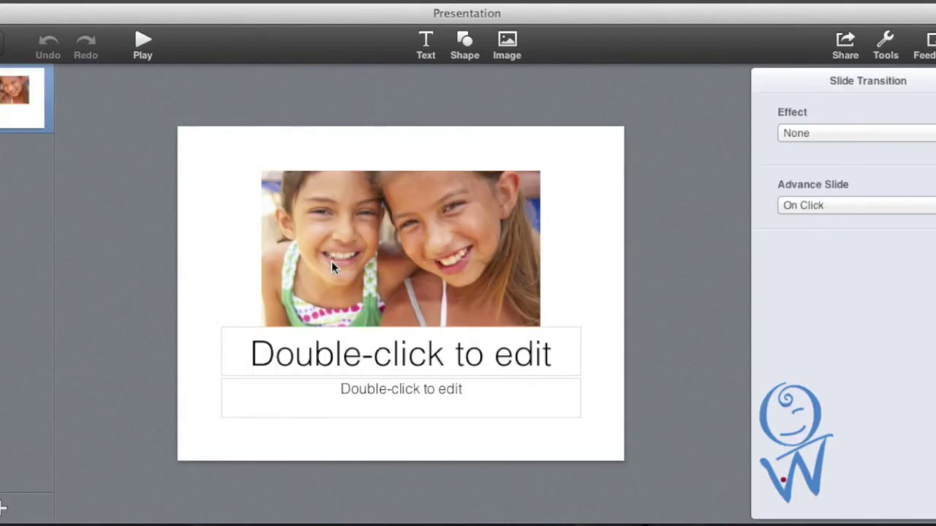
Enter "Page 1" as the first slide's title and "Page 1 is a heading...who are those peeps?" as its subtitle.
left_click(401, 367)
left_click(402, 365)
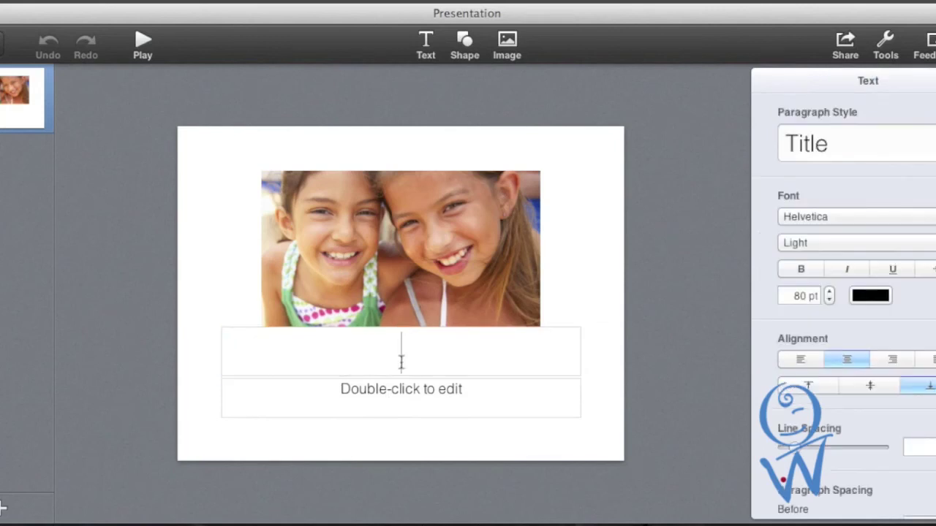
type("Page 1")
double_click(411, 391)
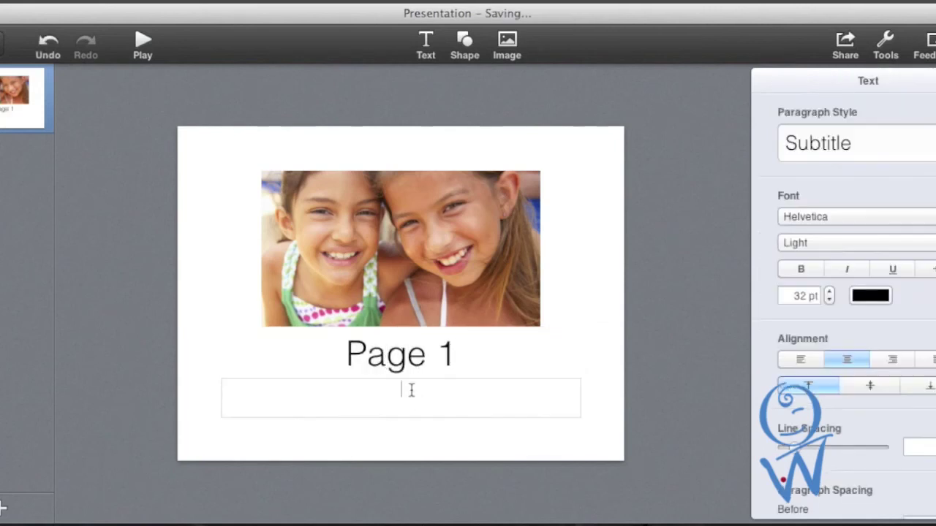
type("Page 1 ")
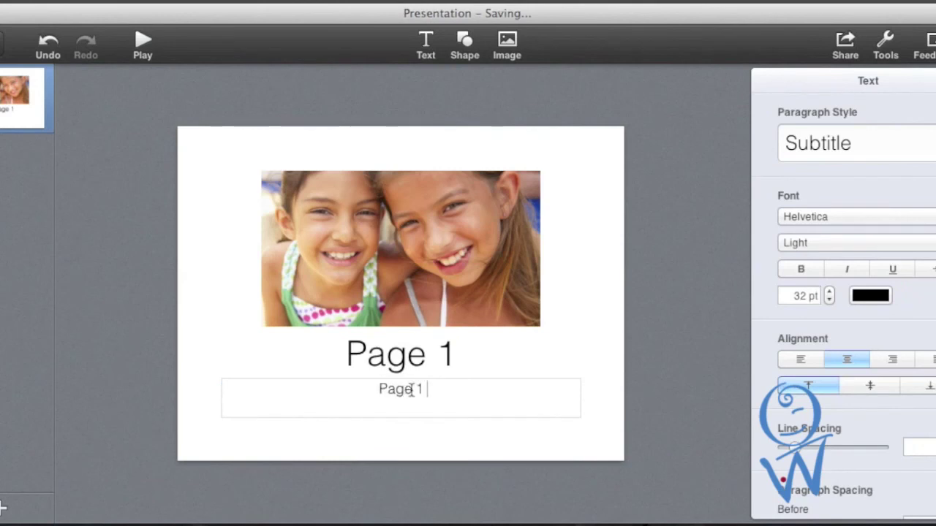
type("is a heading.")
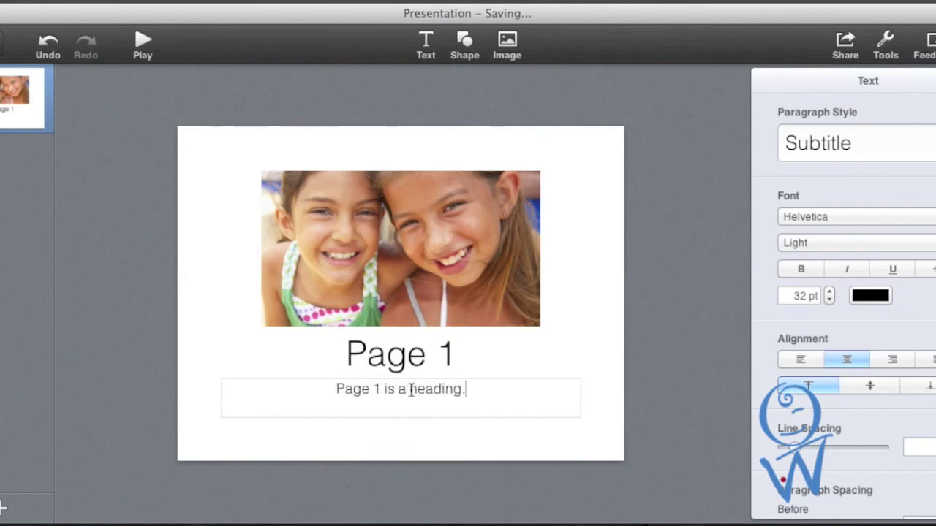
type("..who are those peeps?")
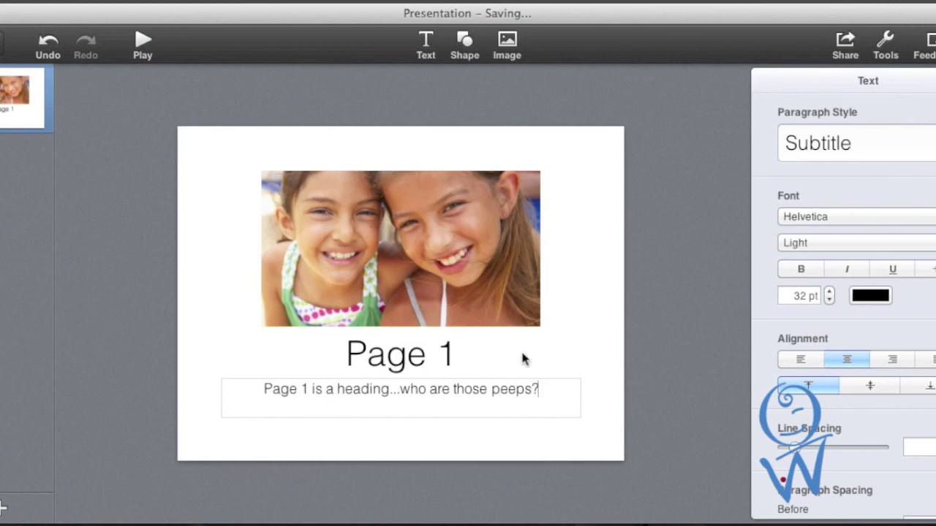
left_click(74, 203)
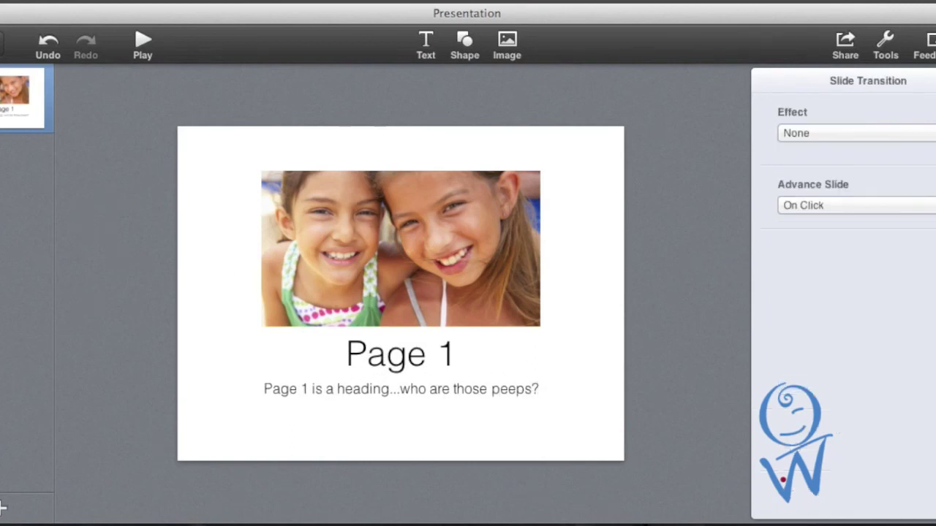
Open the selection of slide layouts for adding a slide to the presentation.
left_click(3, 508)
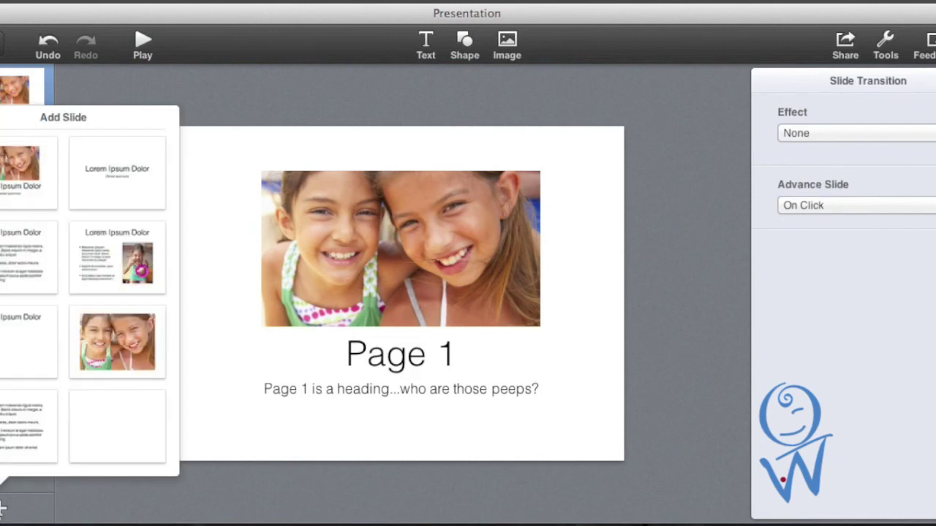